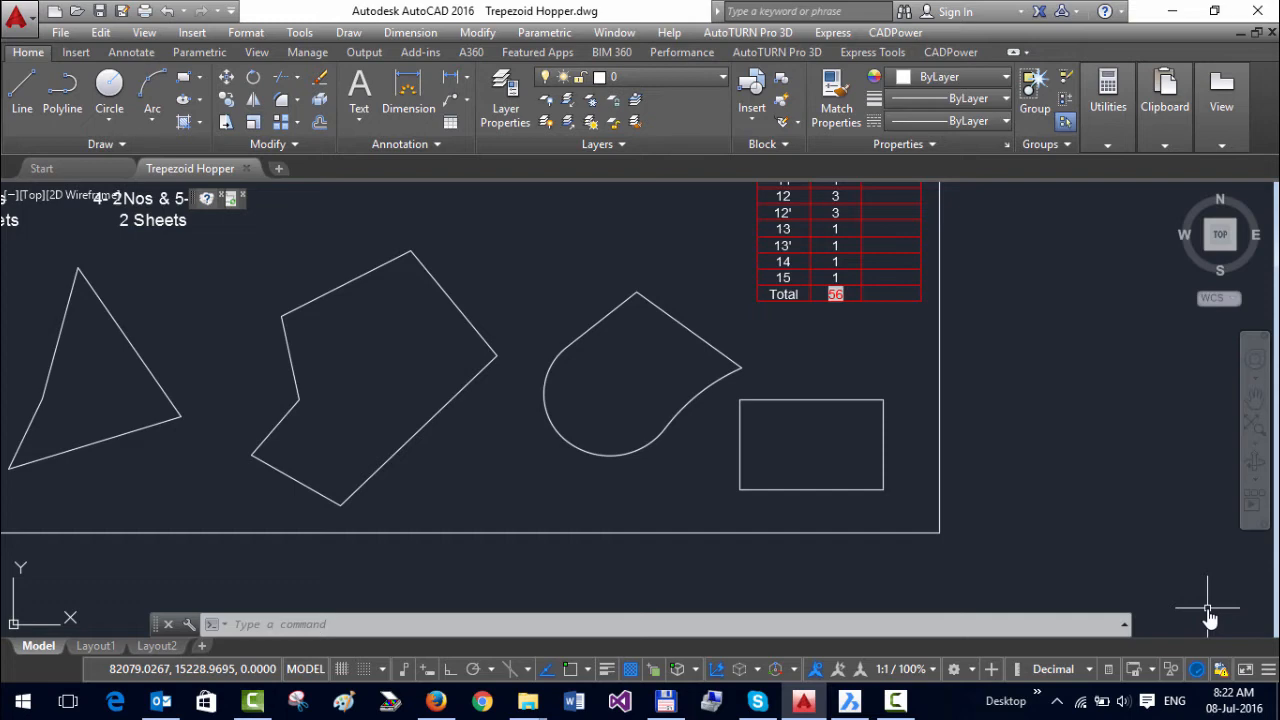
Step: Cut the six-sided polygon with the Arbitrary Sized Sheet Cutter, gap 5, from 1400 along its lower-right edge to 1250 along its upper-left edge
click(893, 34)
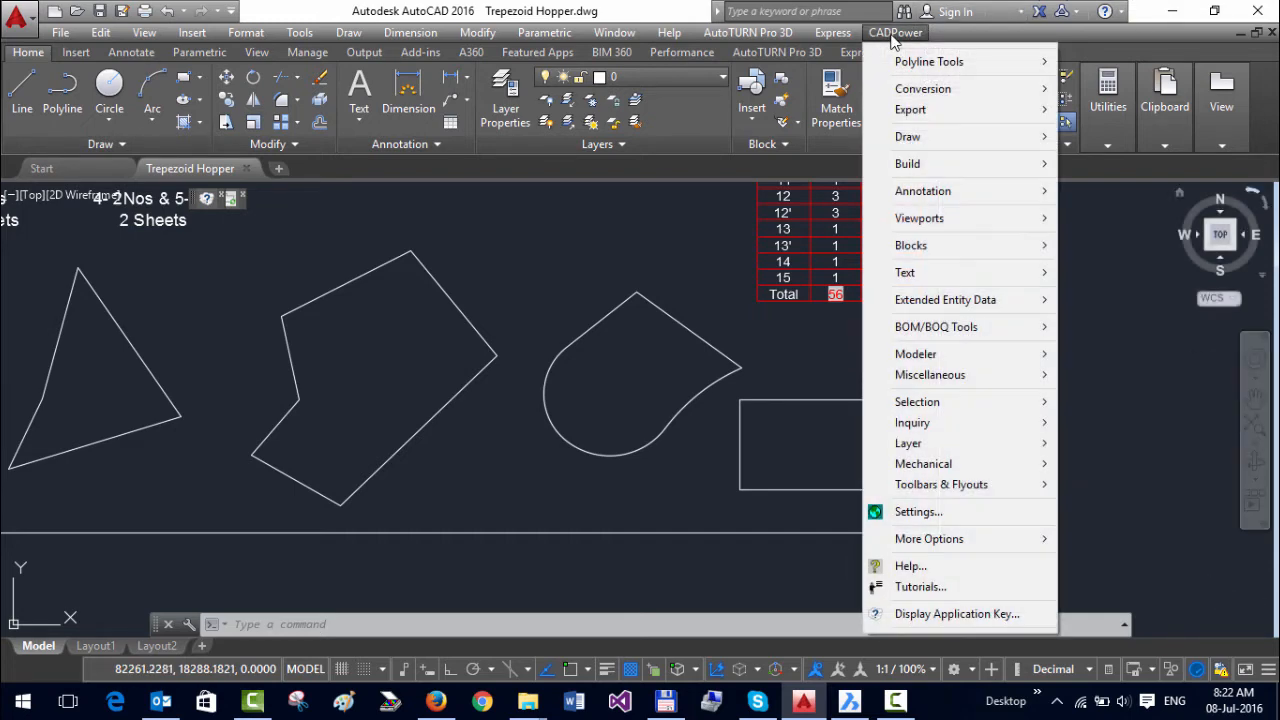
mouse_move(910, 333)
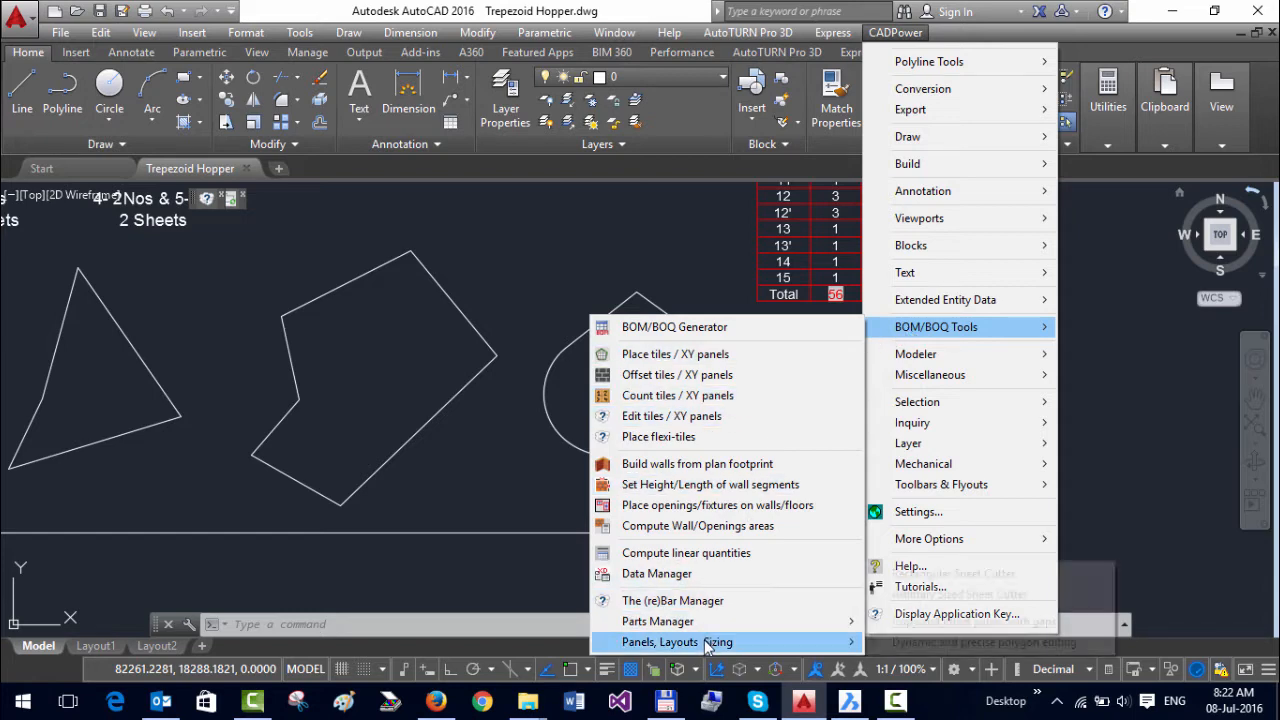
mouse_move(707, 645)
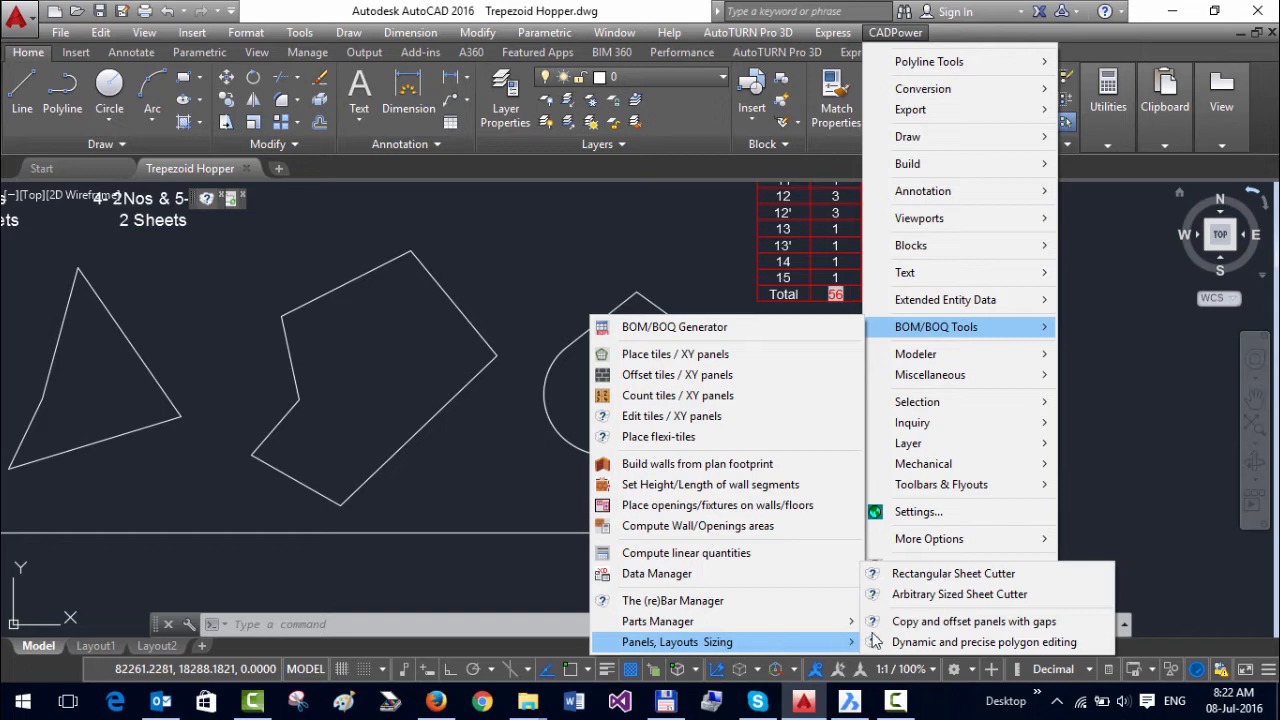
click(915, 596)
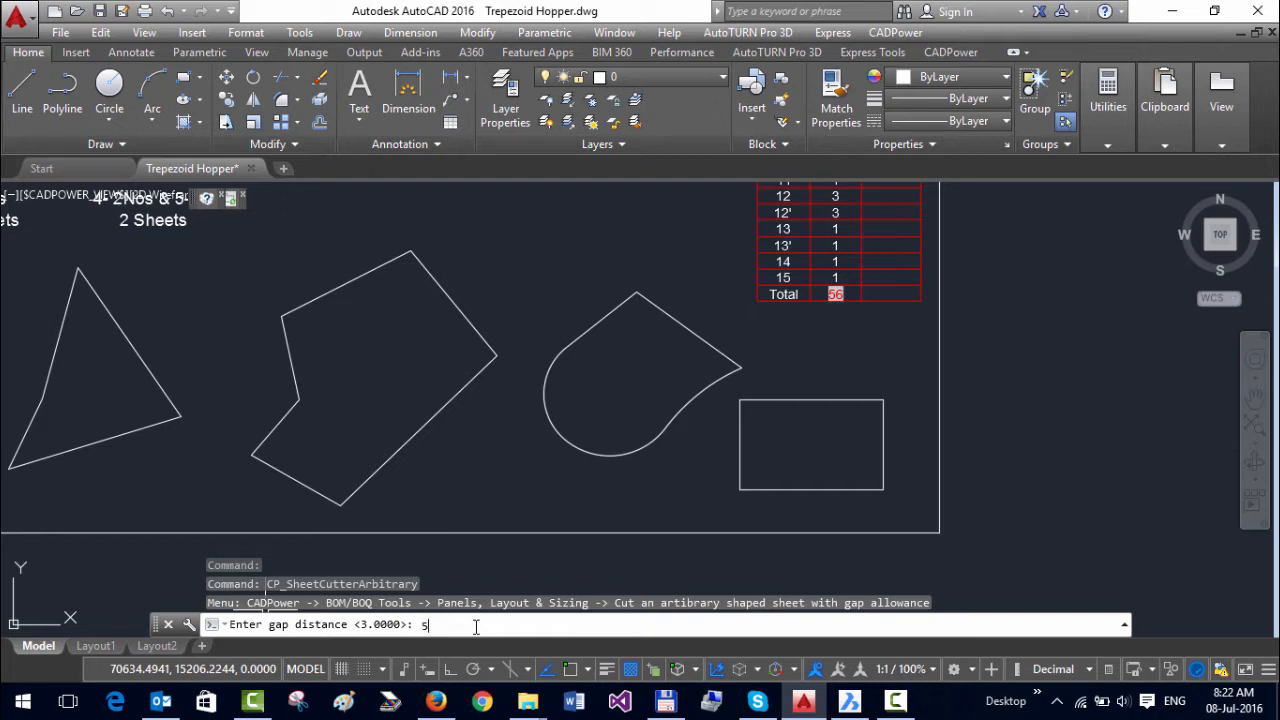
text(5)
key(Return)
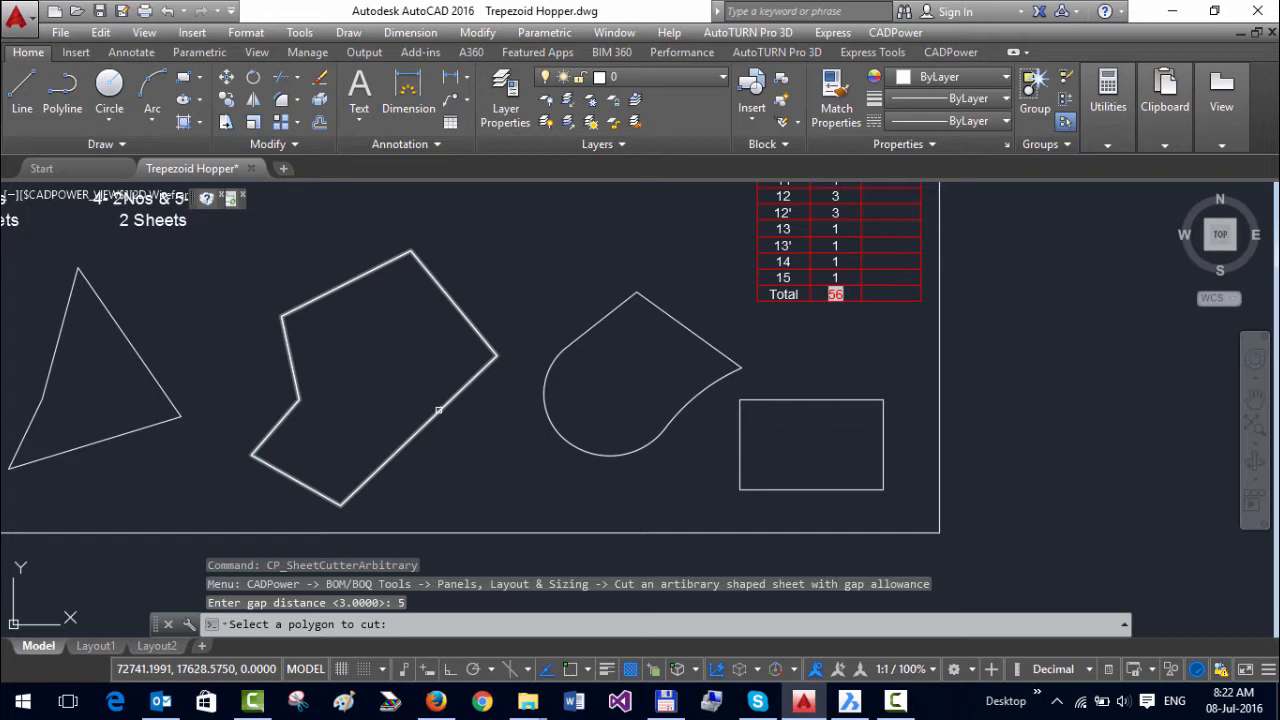
click(438, 410)
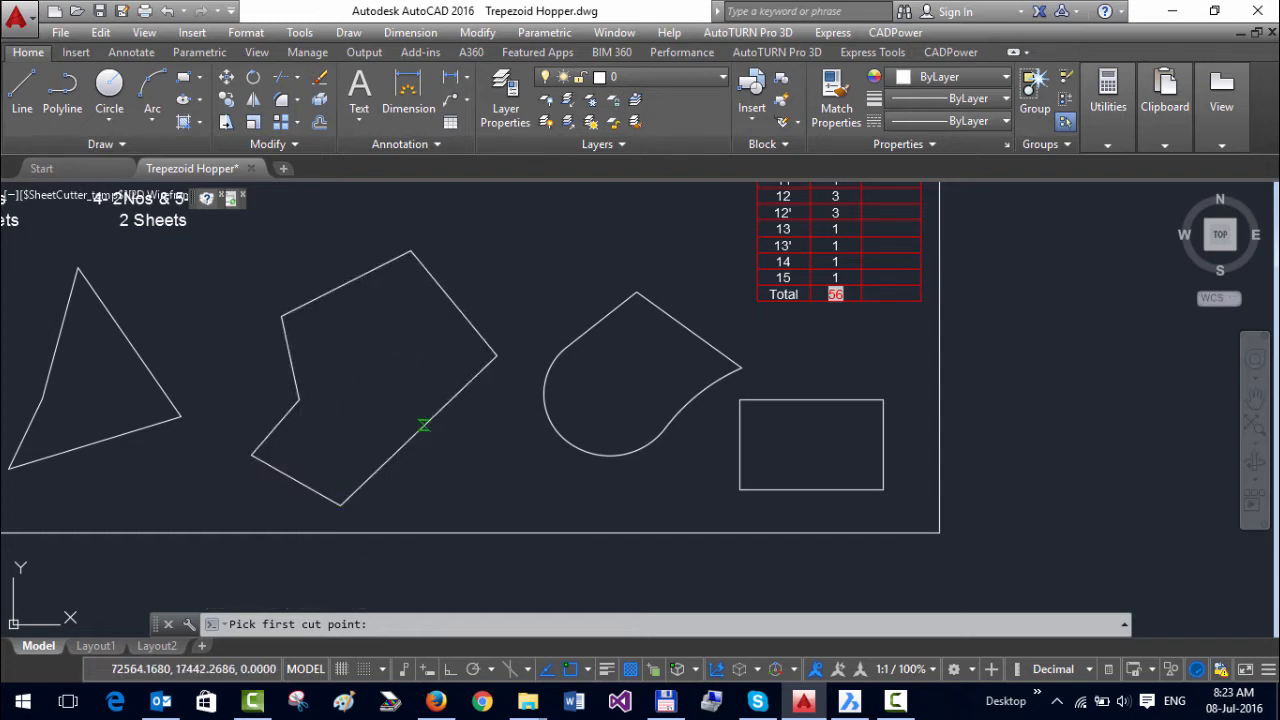
click(424, 424)
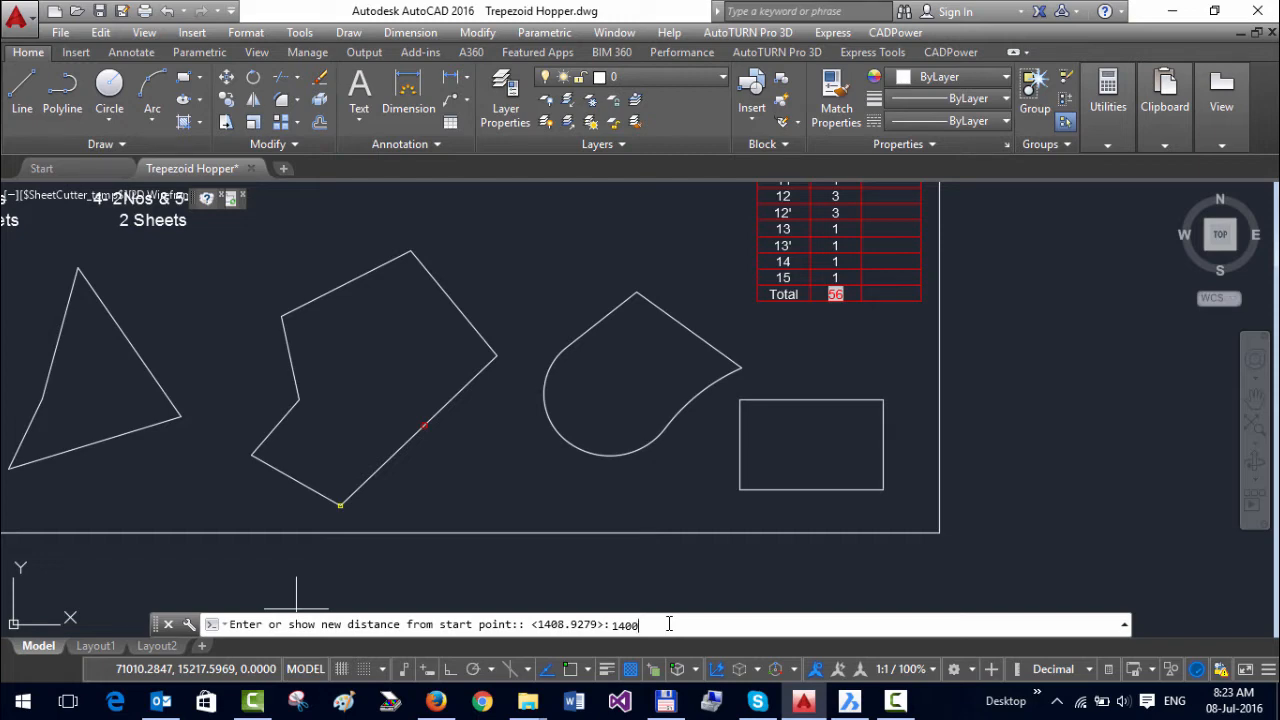
key(Return)
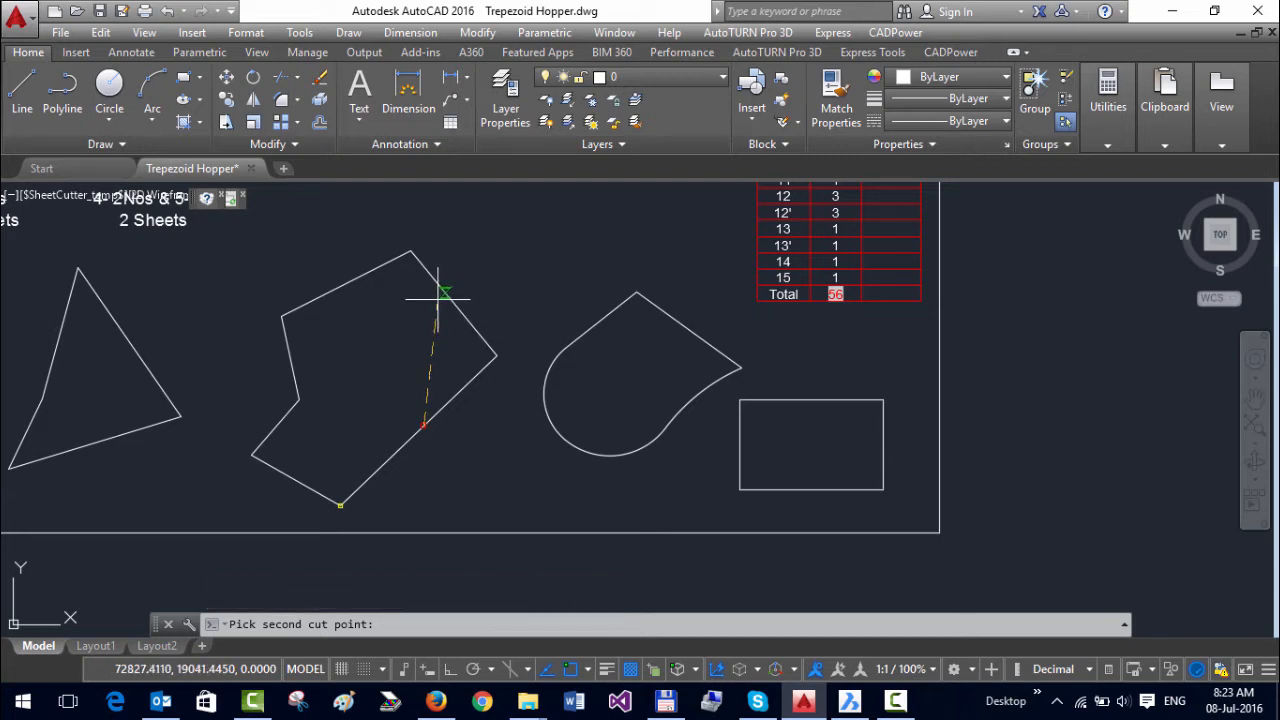
click(332, 293)
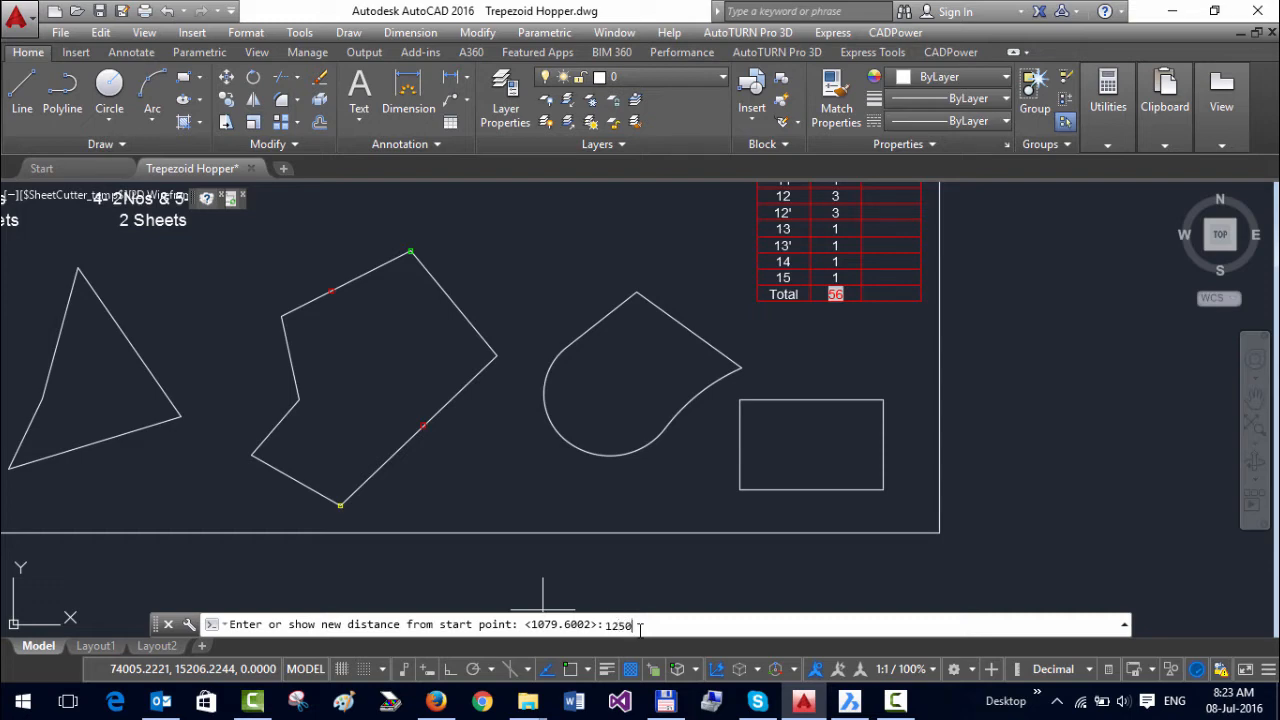
key(Return)
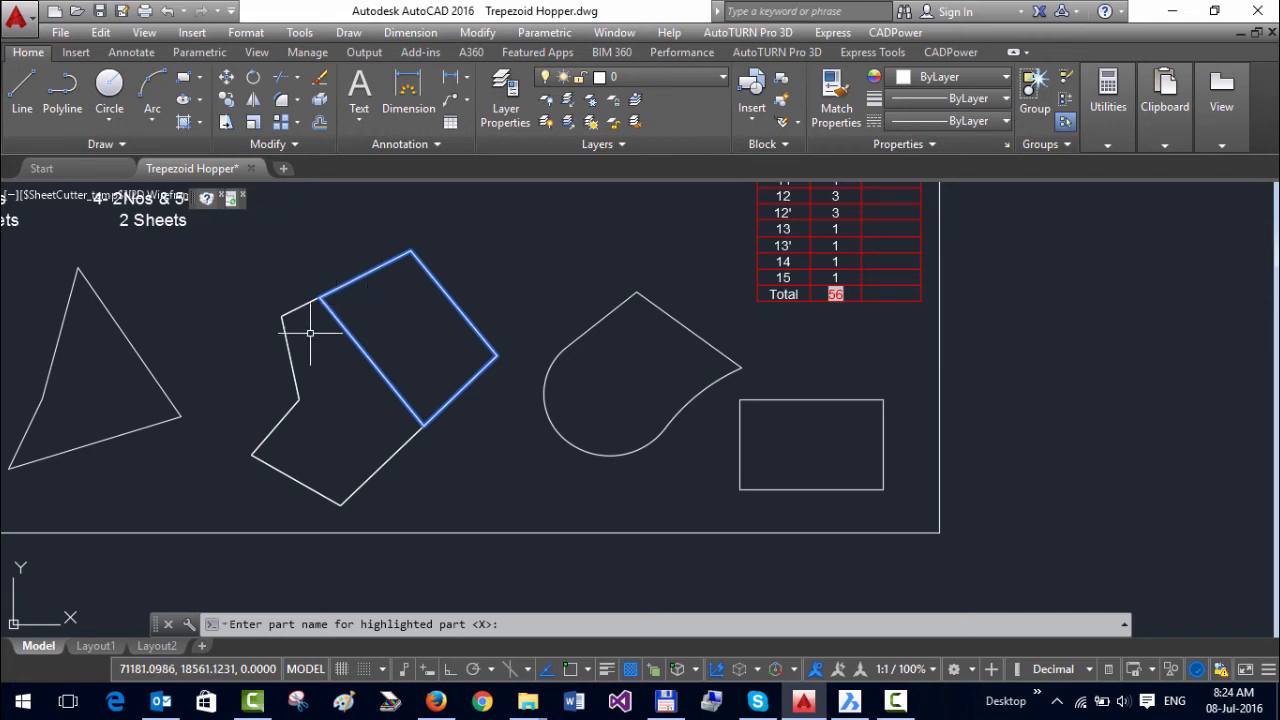
Step: Name the polygon's upper-right part A and its lower-left part B, with a label text height of 100
scroll(311, 322, up, 10)
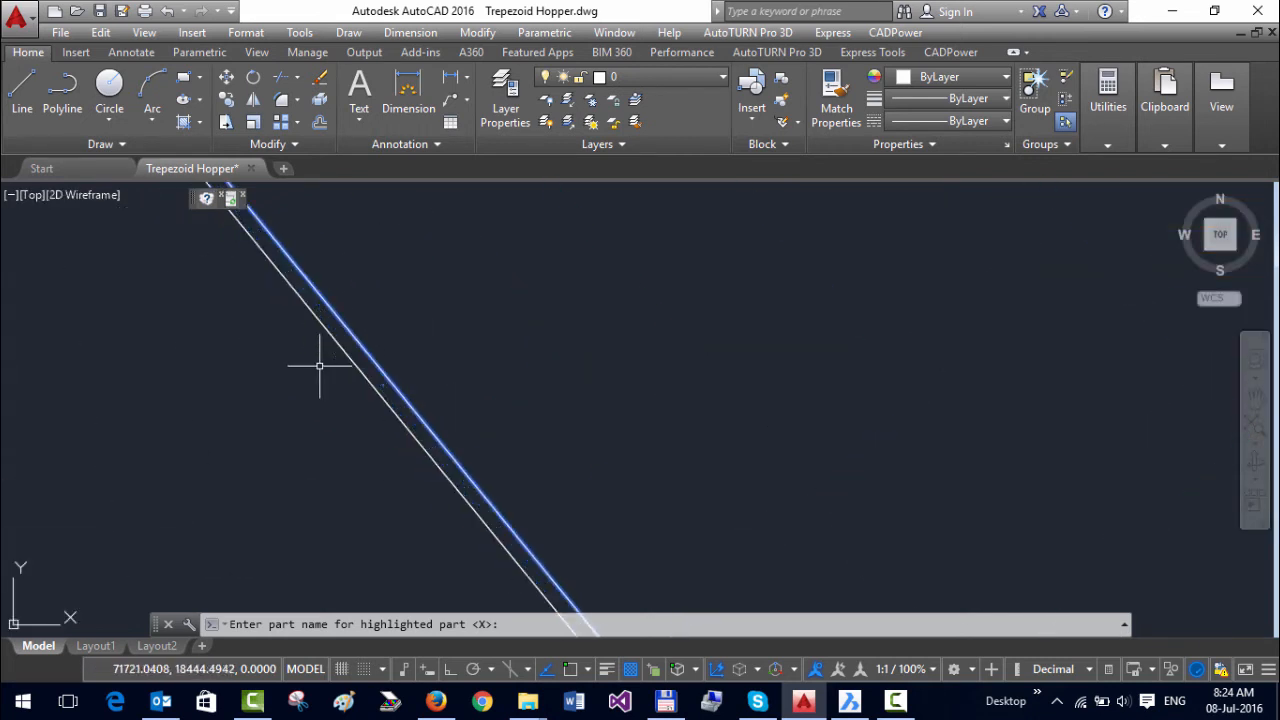
scroll(366, 346, down, 10)
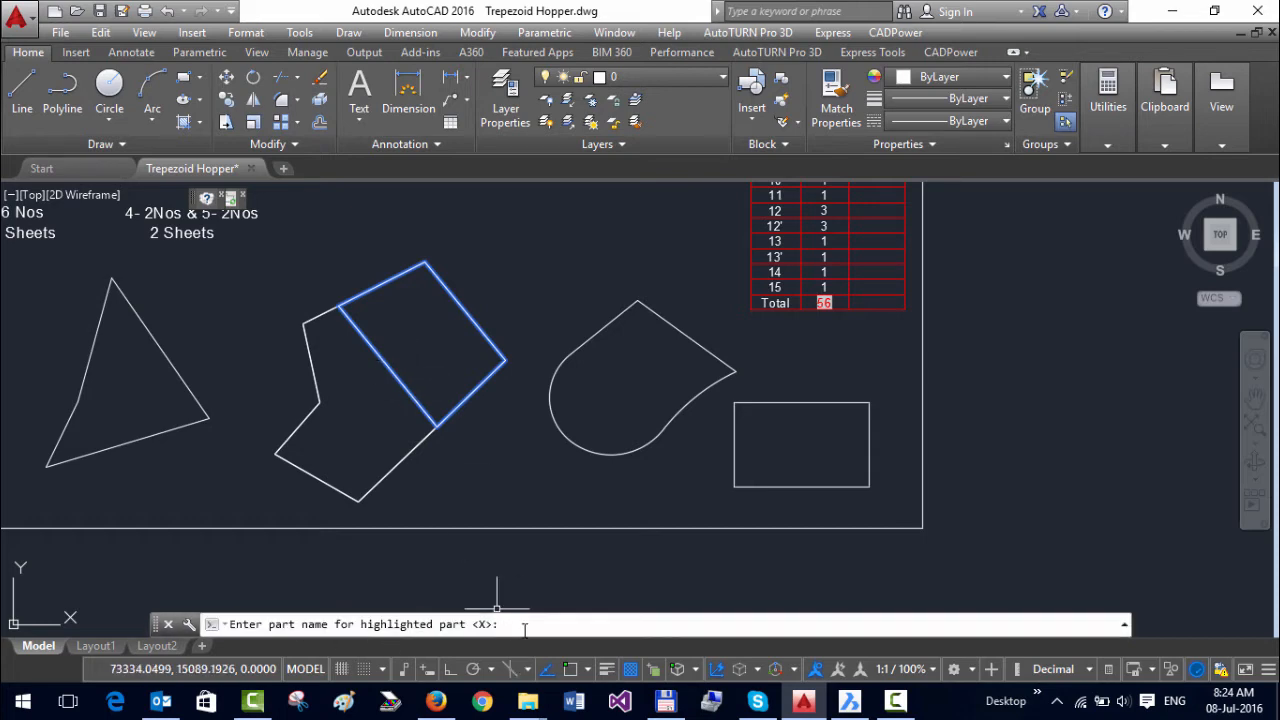
key(Return)
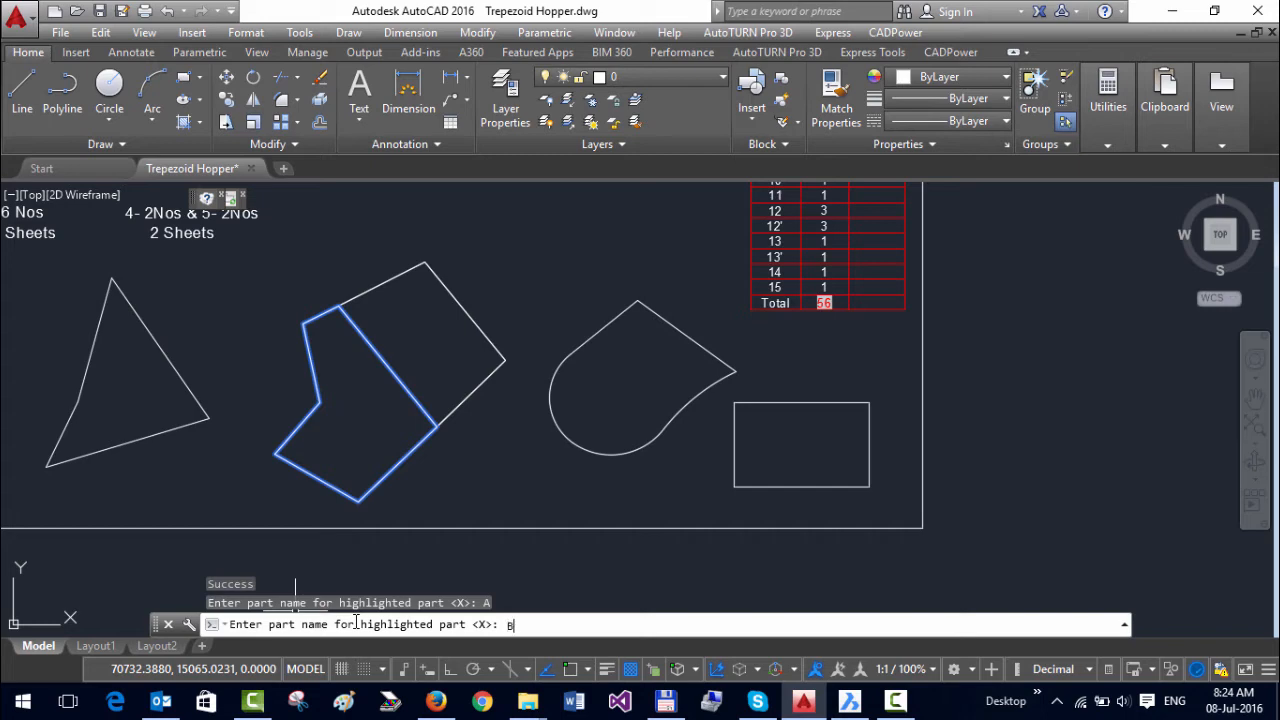
key(Return)
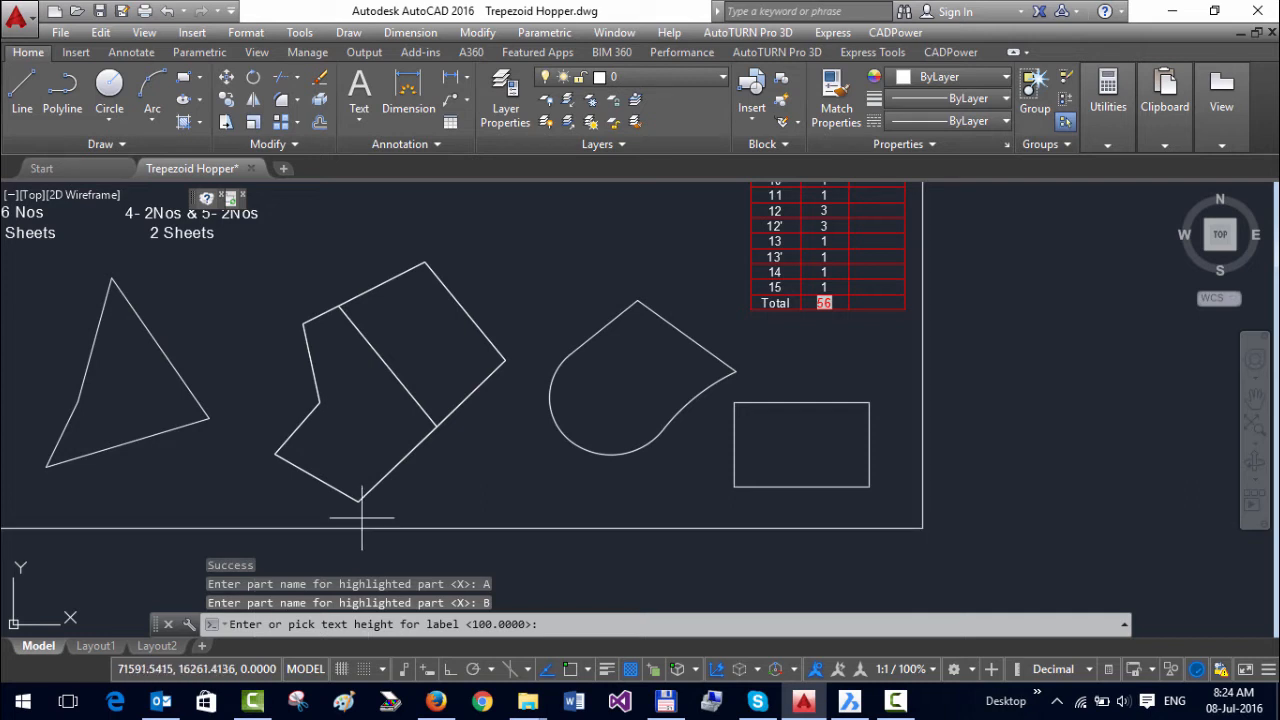
key(Return)
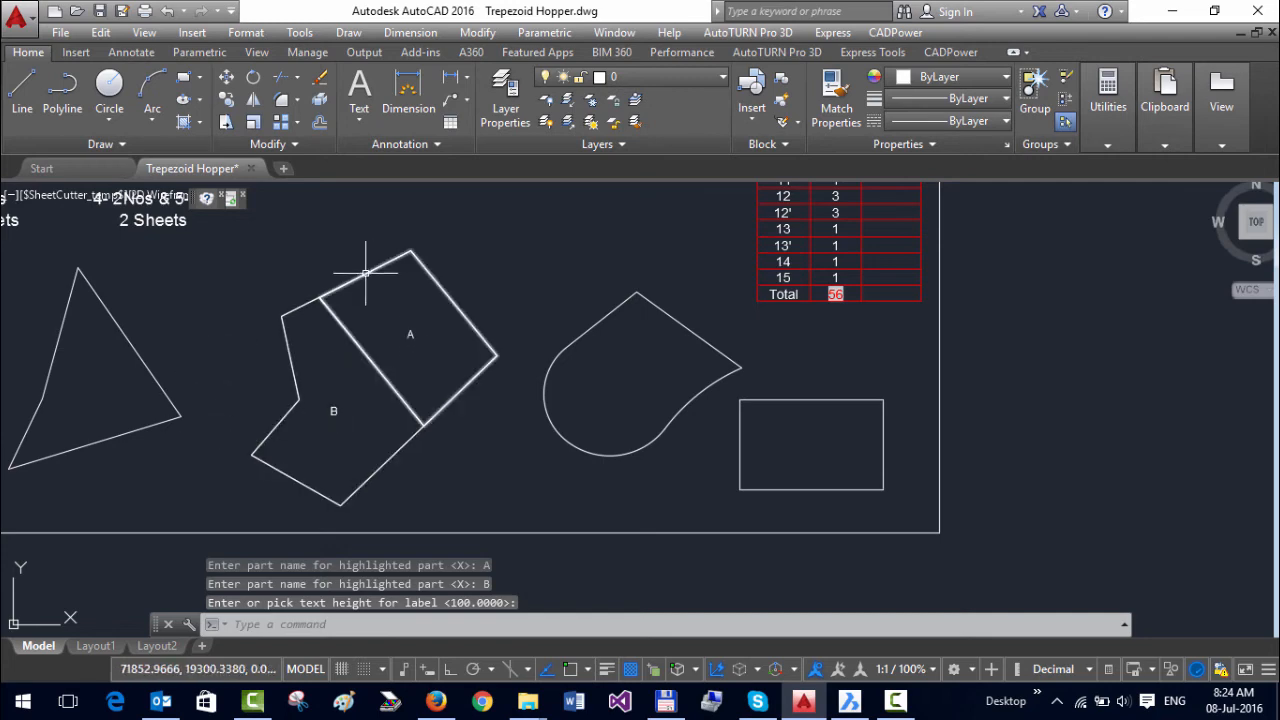
Step: Examine the outlines of parts A and B and the gap along the cut between them
scroll(357, 271, up, 3)
click(307, 305)
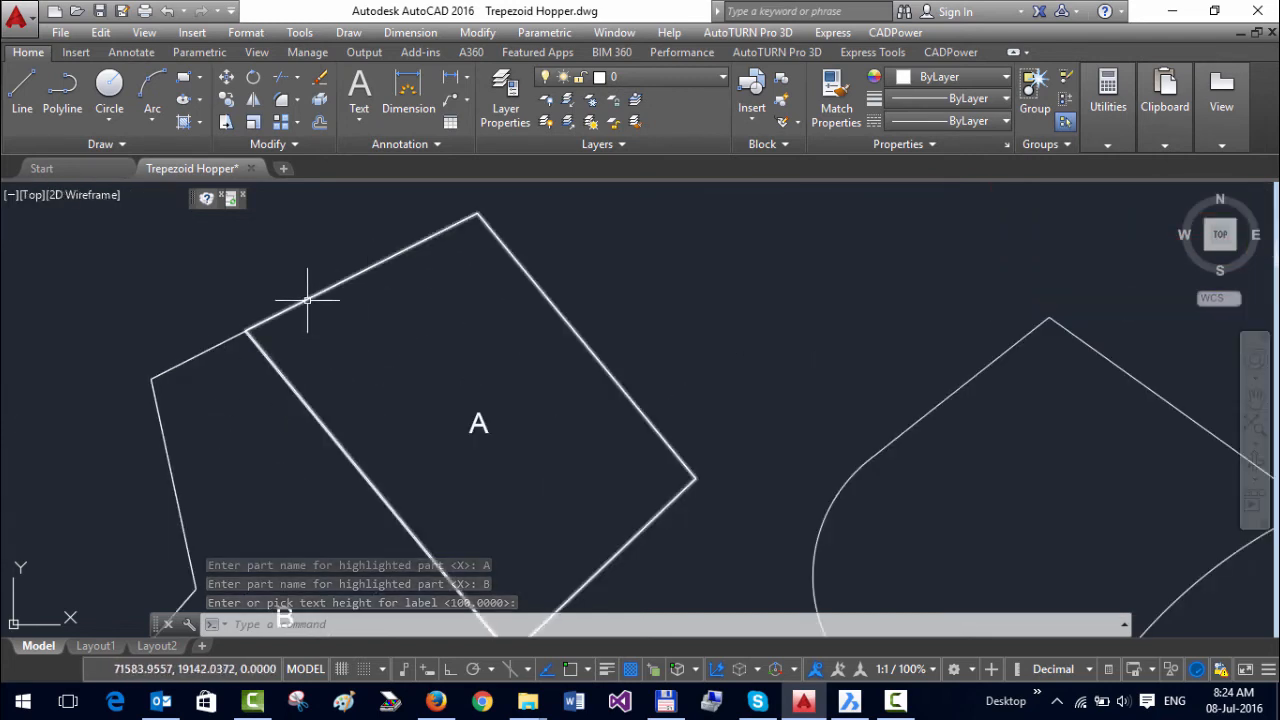
click(211, 345)
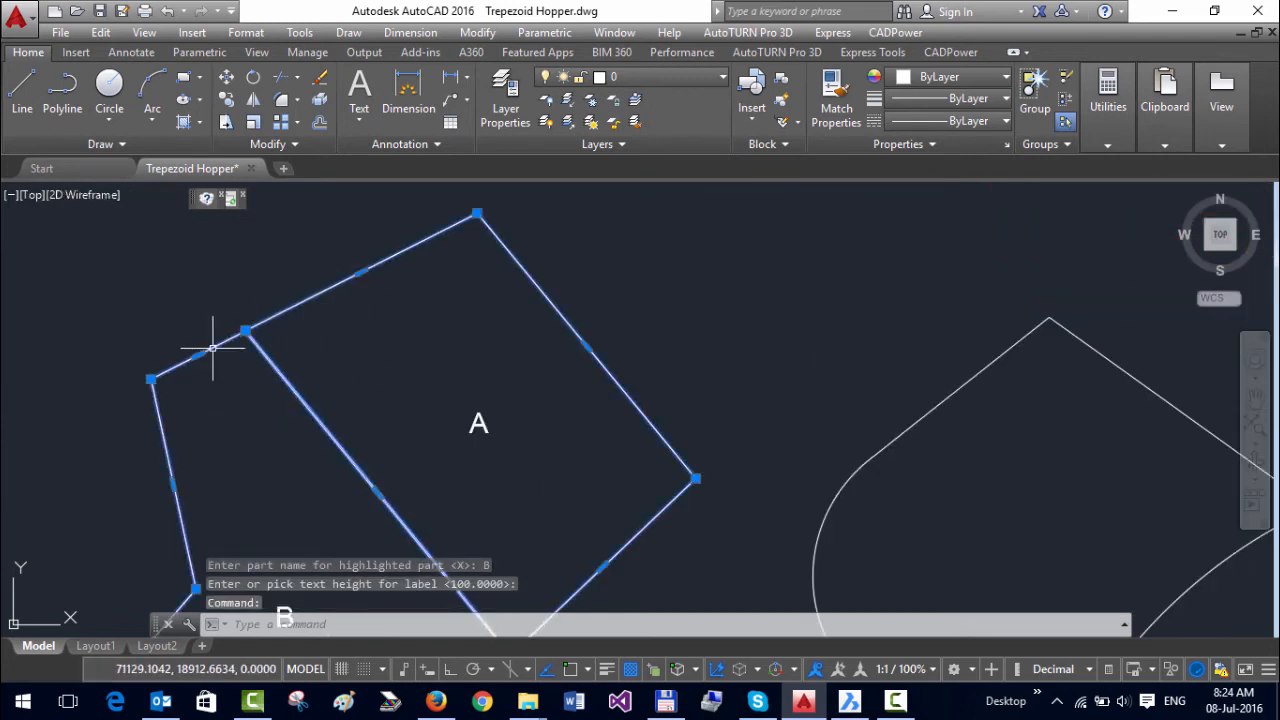
scroll(224, 375, down, 3)
scroll(254, 432, up, 2)
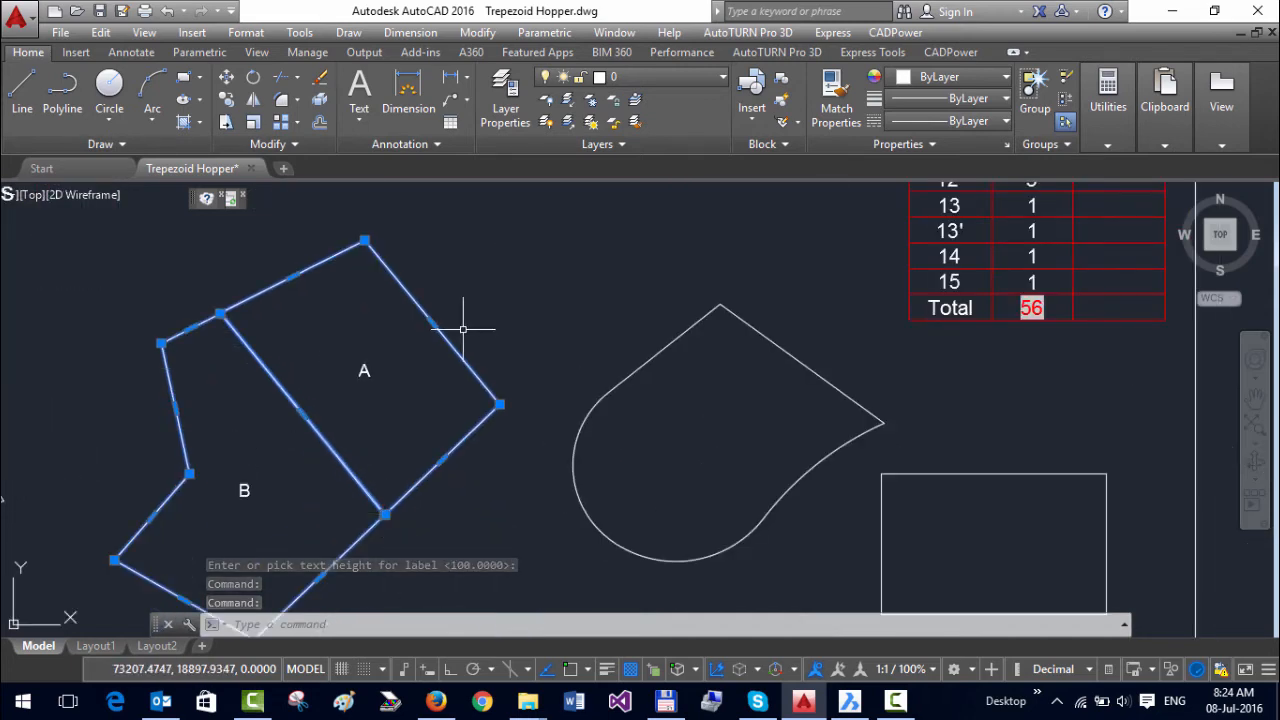
key(Escape)
key(Escape)
middle_drag(420, 414, 443, 317)
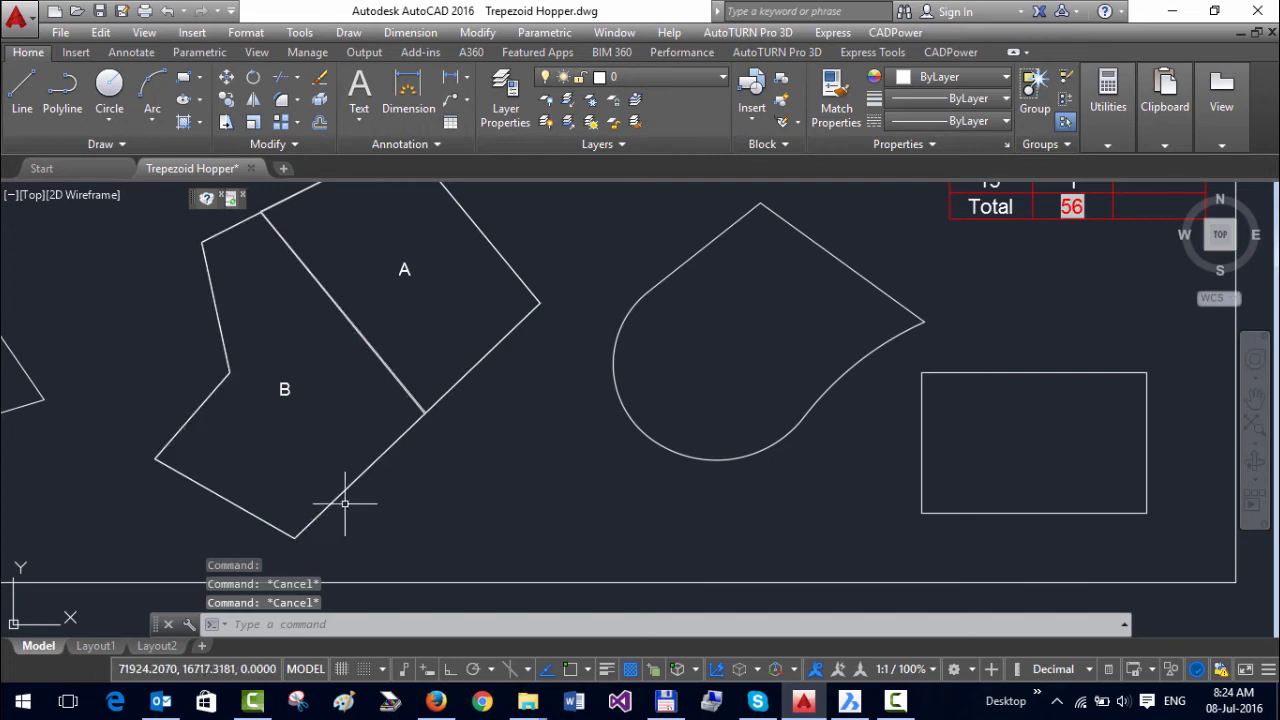
middle_drag(345, 377, 347, 457)
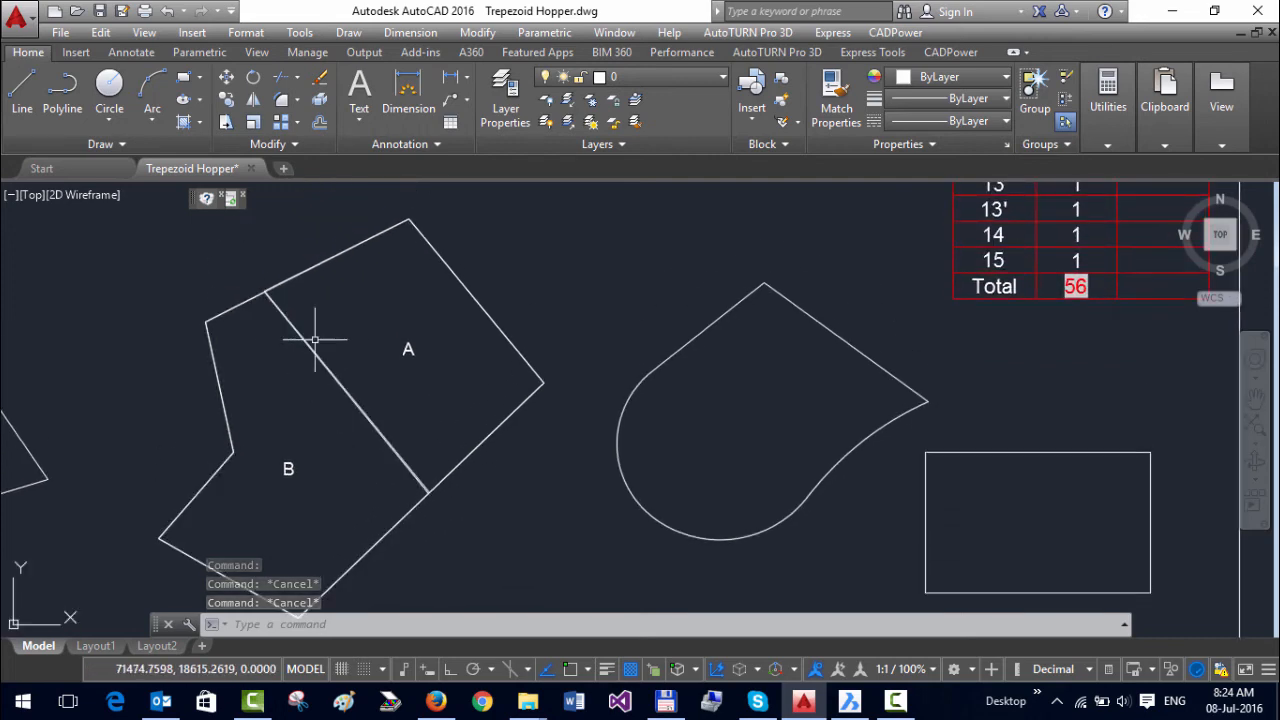
scroll(321, 400, up, 4)
scroll(512, 320, down, 4)
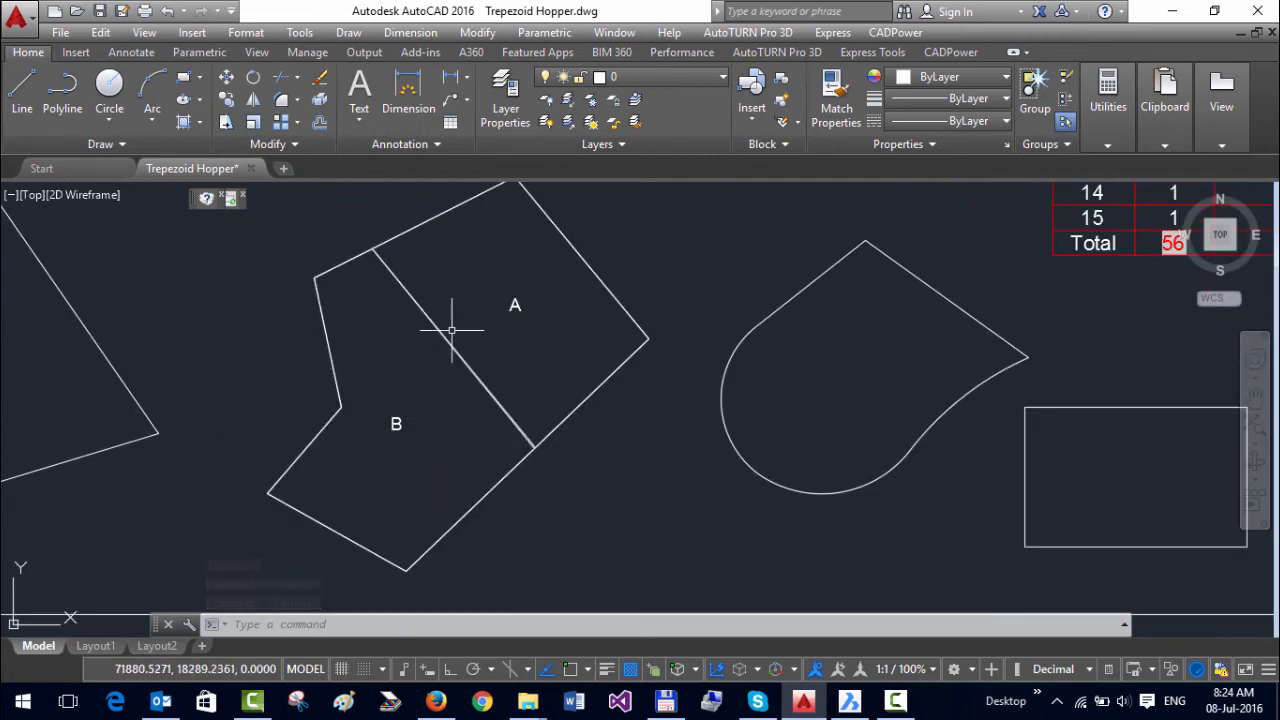
scroll(511, 329, up, 4)
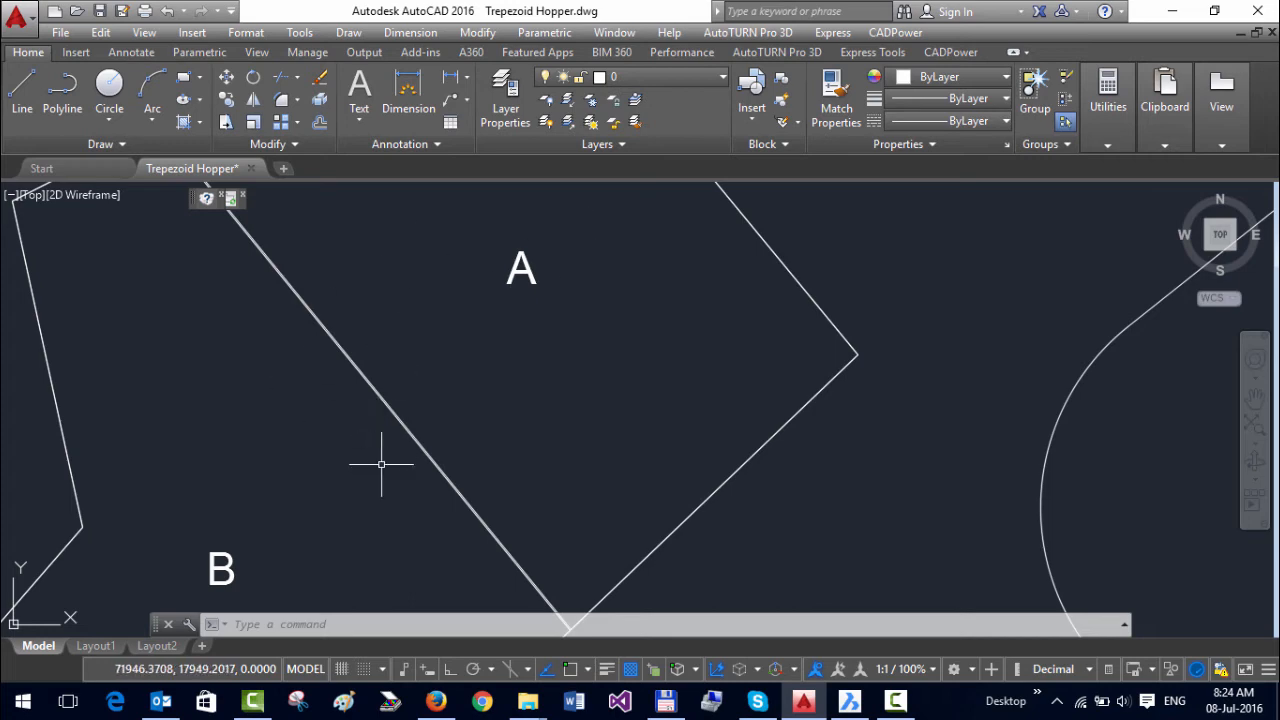
scroll(403, 462, down, 4)
middle_drag(510, 492, 238, 440)
key(Escape)
key(Escape)
key(Escape)
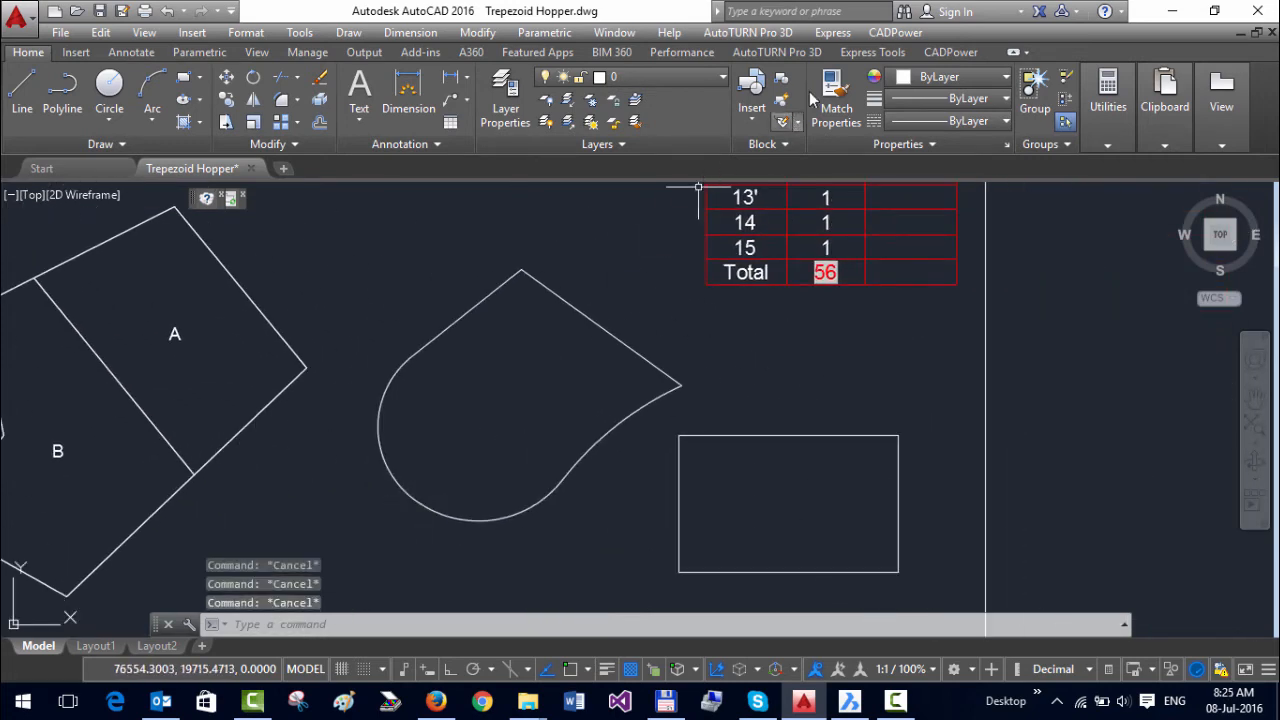
Step: Cut the curved teardrop shape with the Arbitrary Sized Sheet Cutter, gap 5, from 1000 along its upper-right edge to a point on its lower-left arc
click(895, 32)
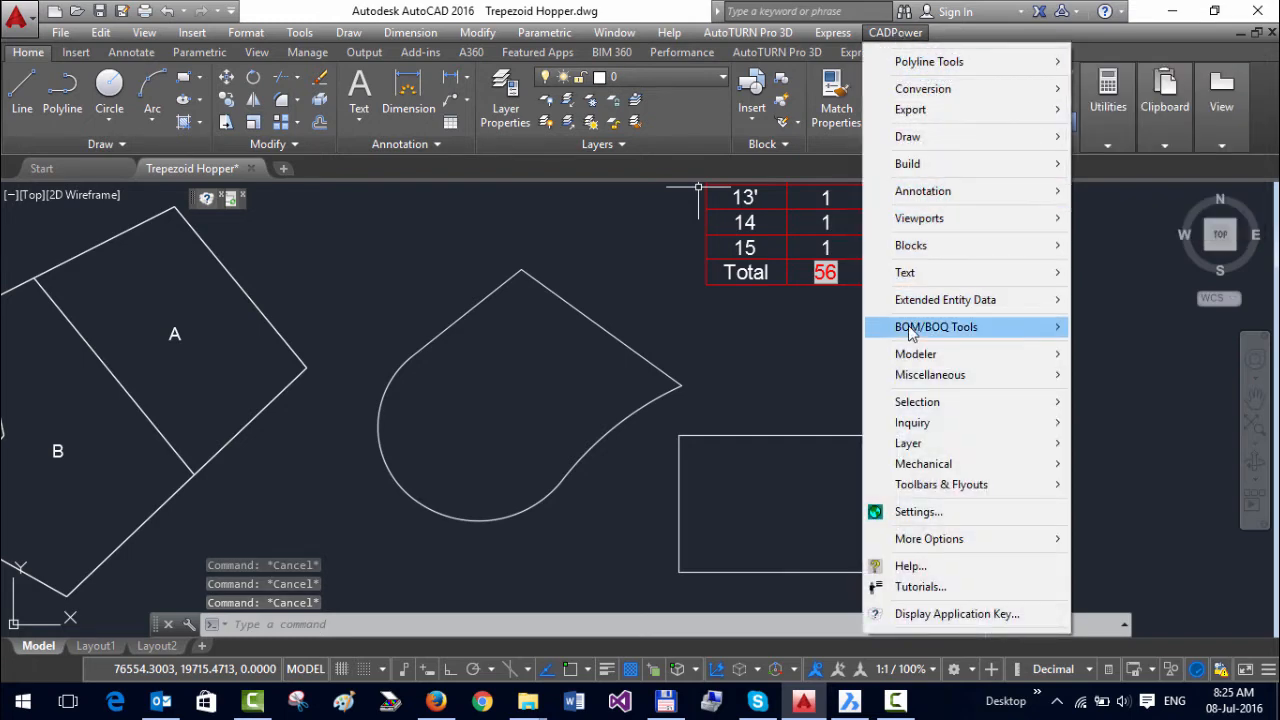
mouse_move(900, 327)
mouse_move(660, 642)
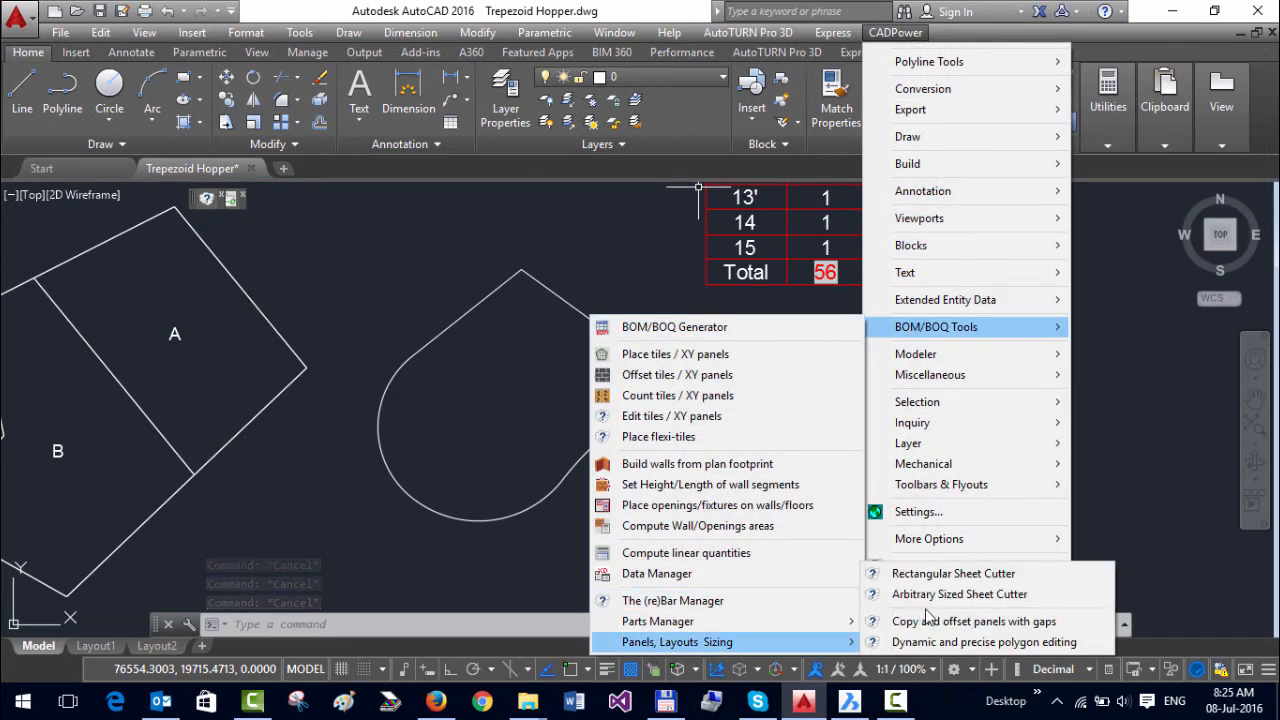
click(960, 674)
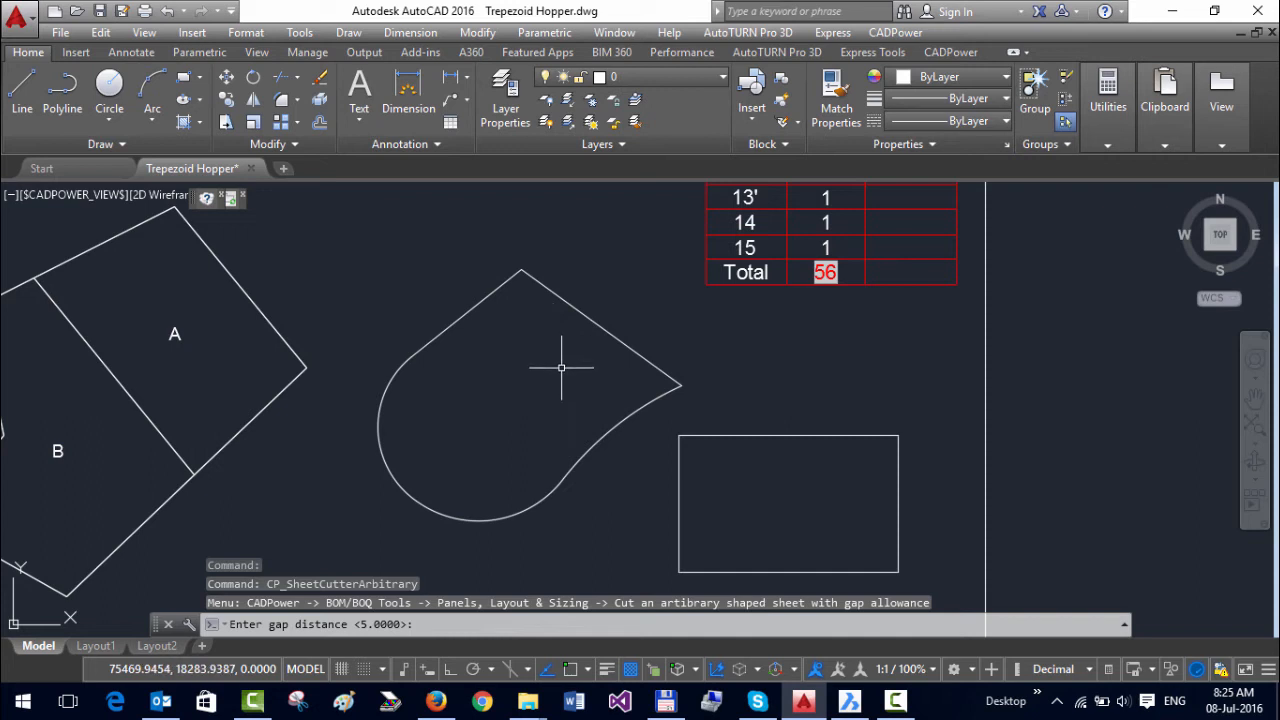
key(Return)
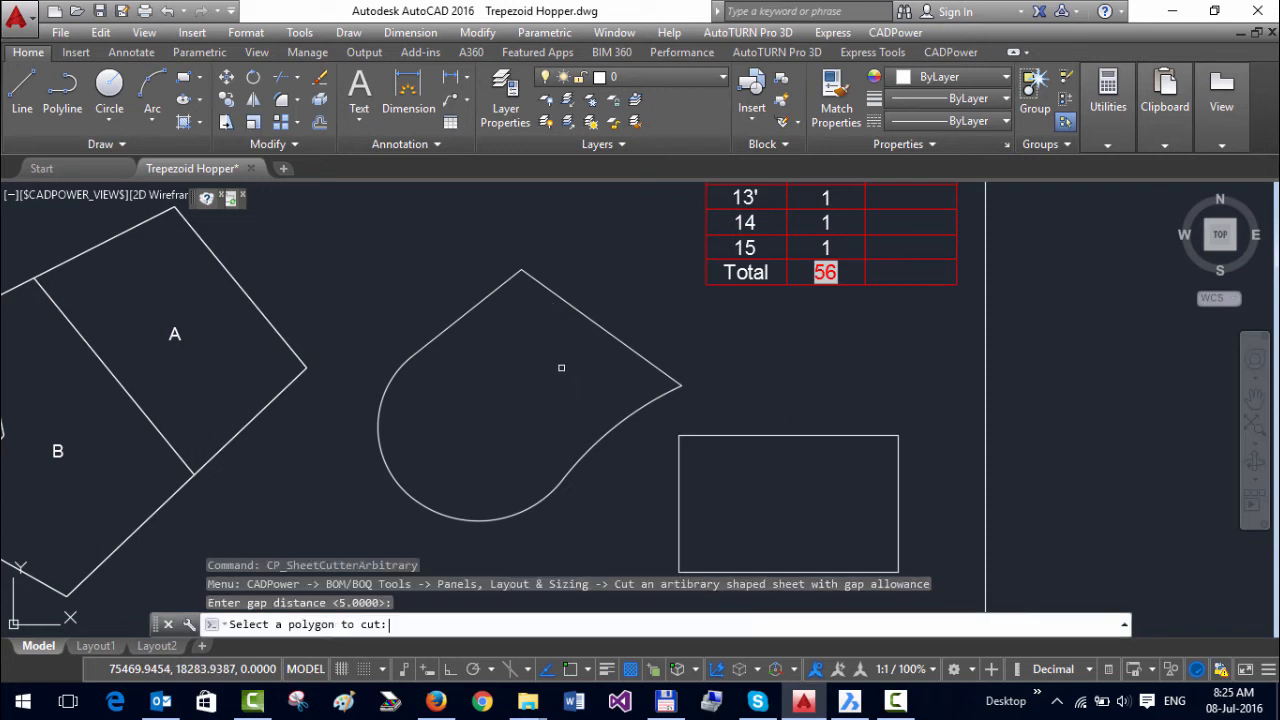
click(590, 320)
click(590, 320)
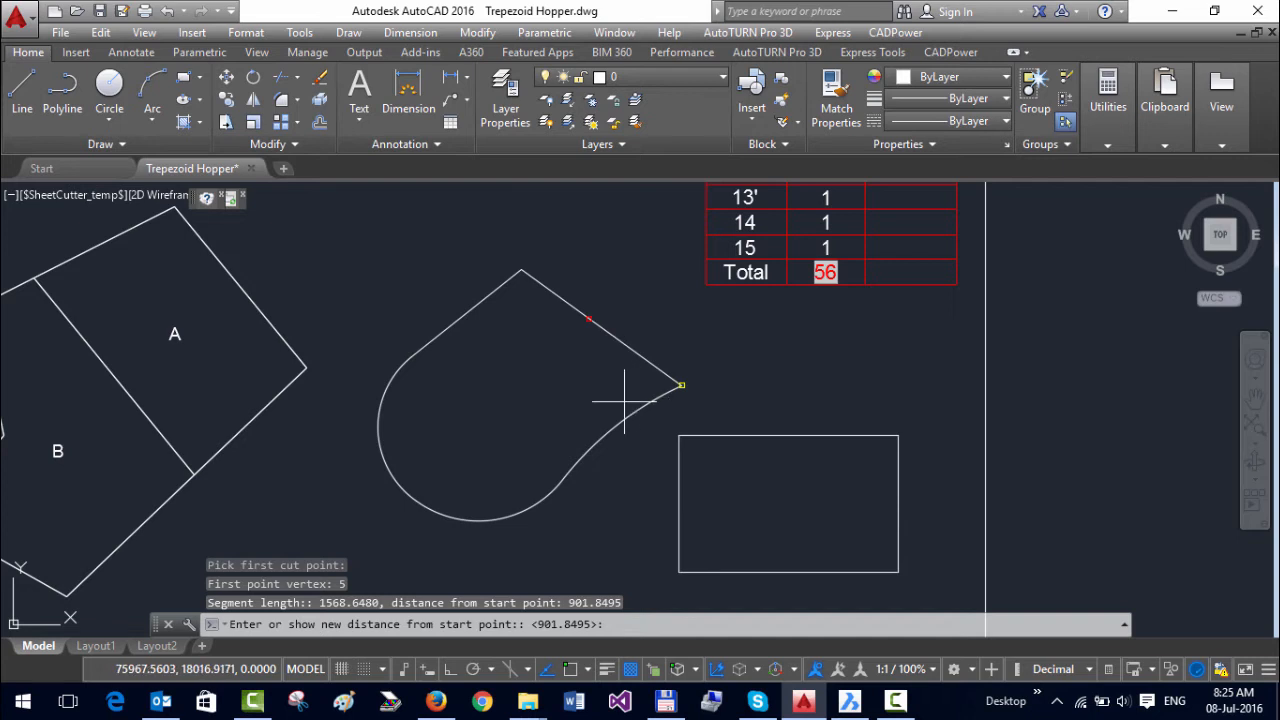
text(1000)
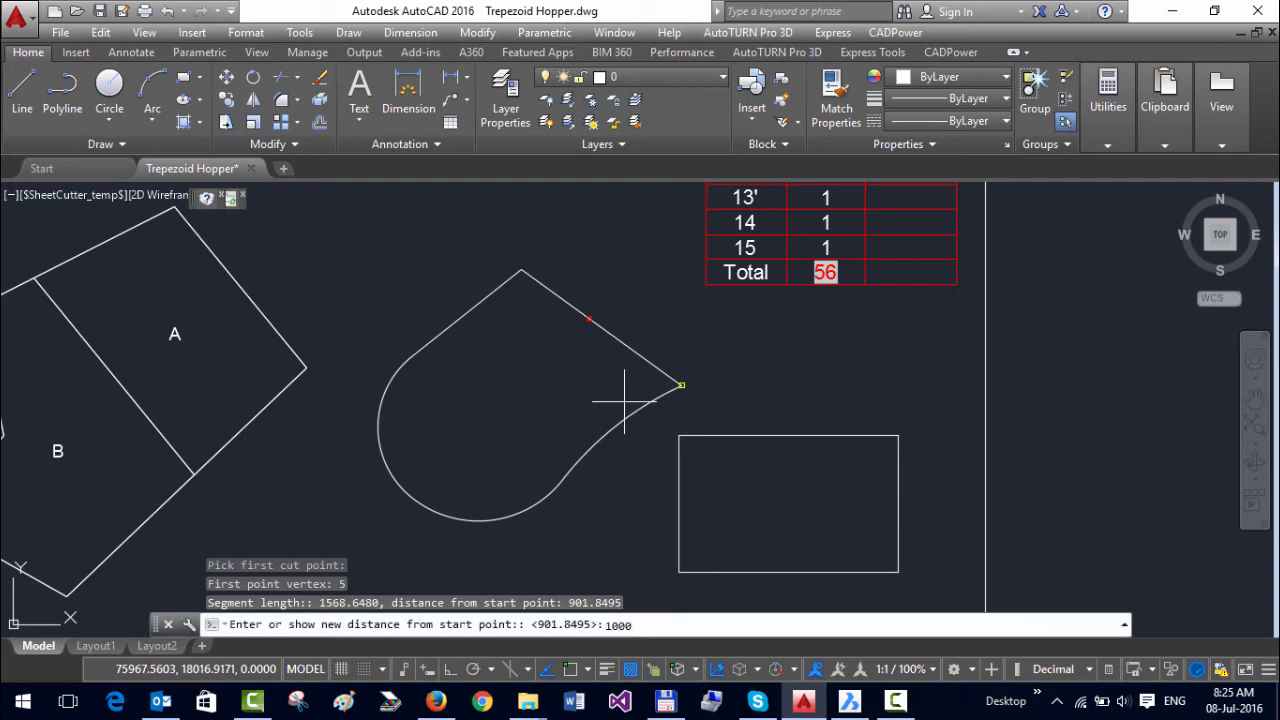
key(Return)
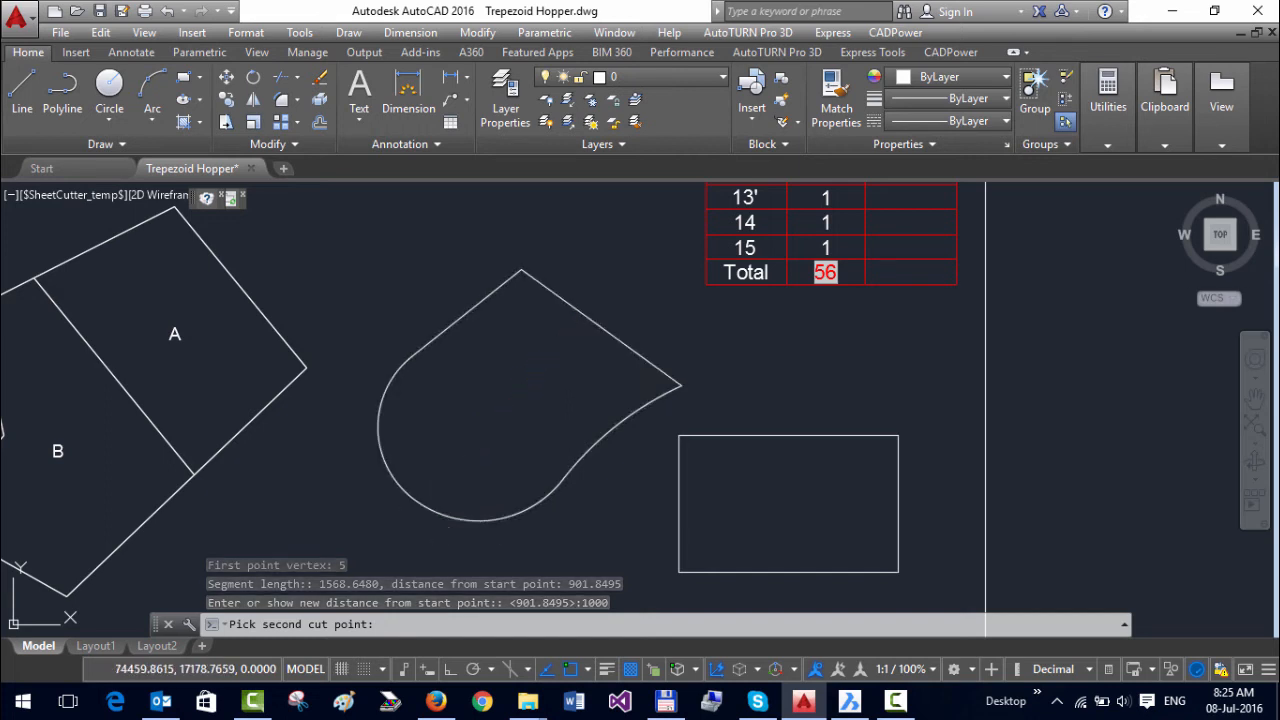
click(431, 509)
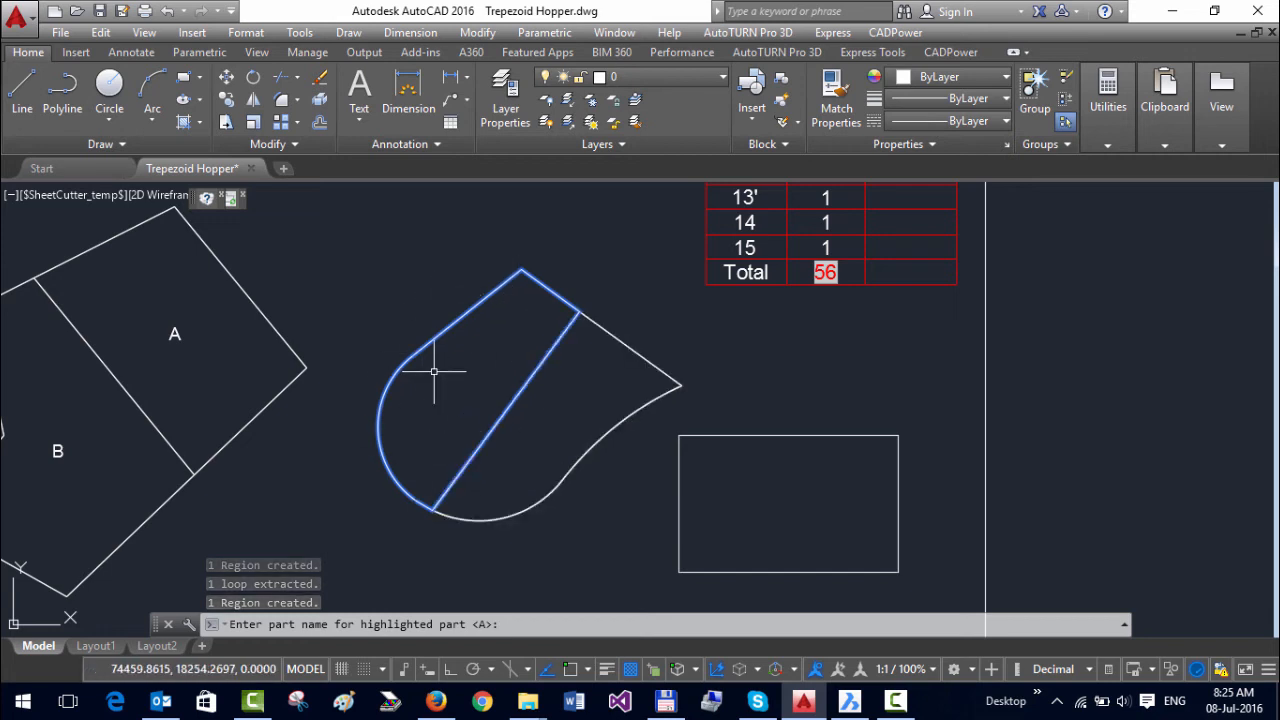
Step: Name the teardrop's left part 1 and its right part 2, with a label text height of 100
text(1)
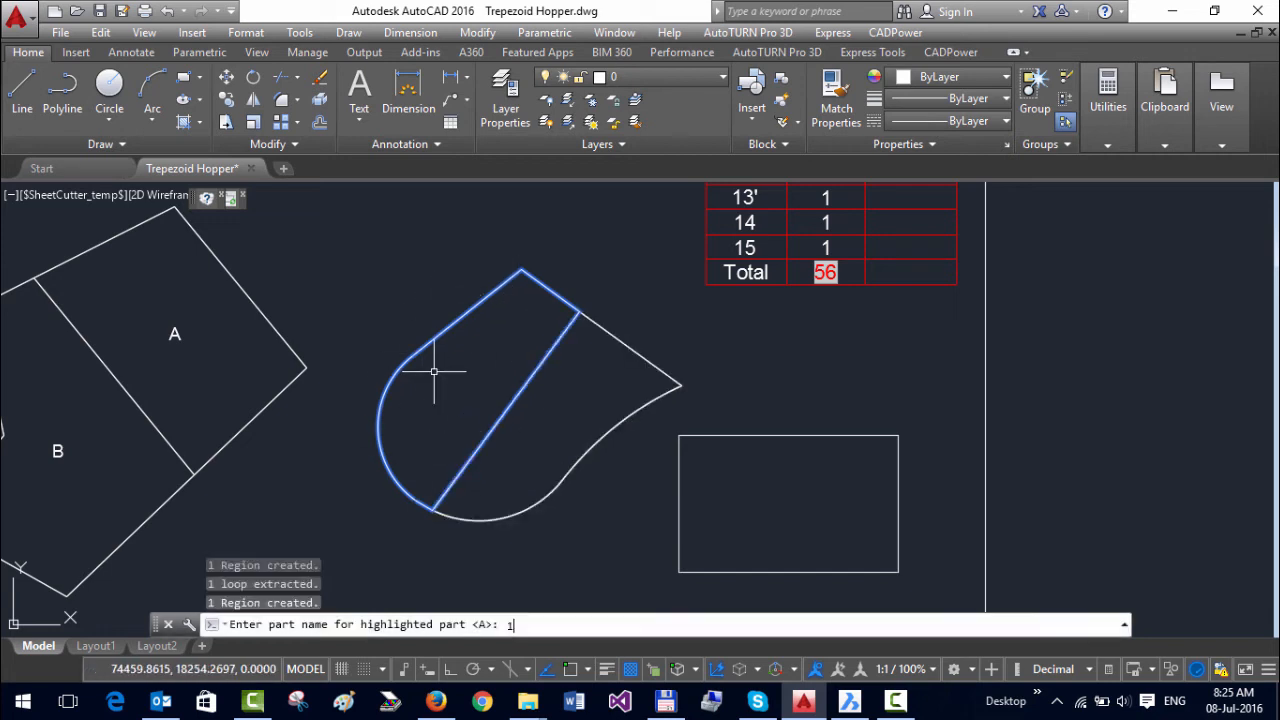
key(Return)
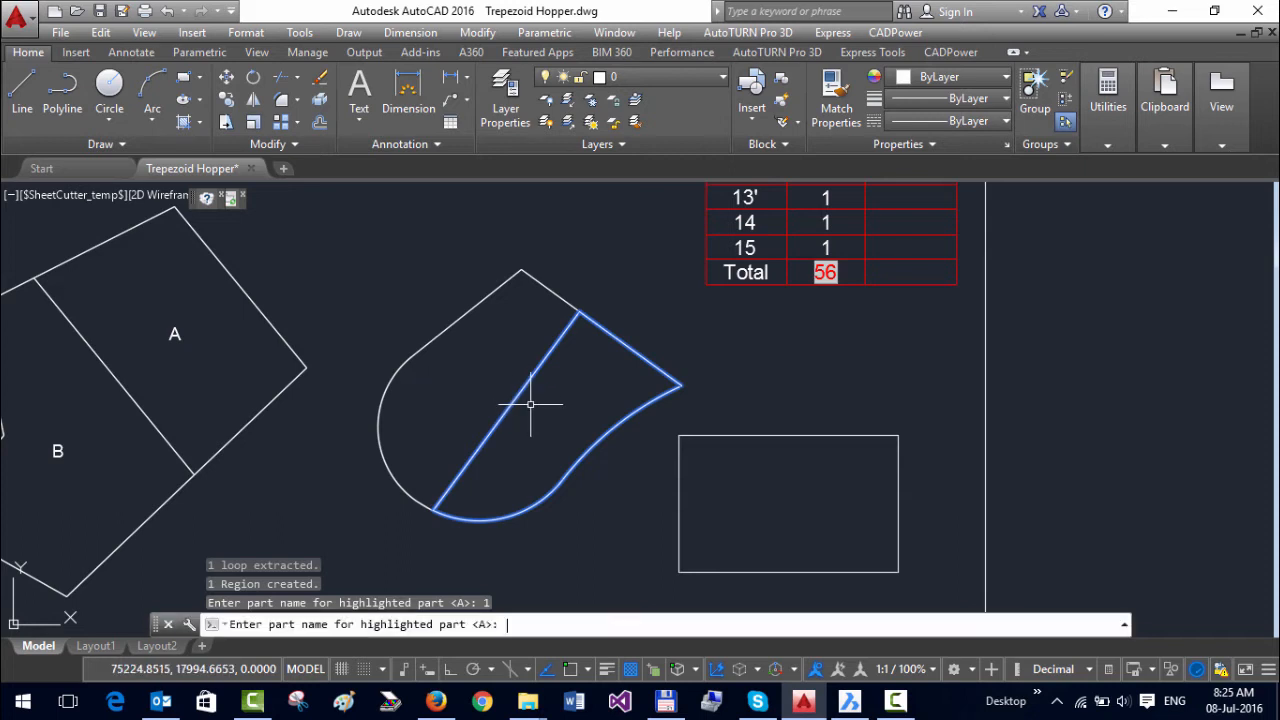
key(Return)
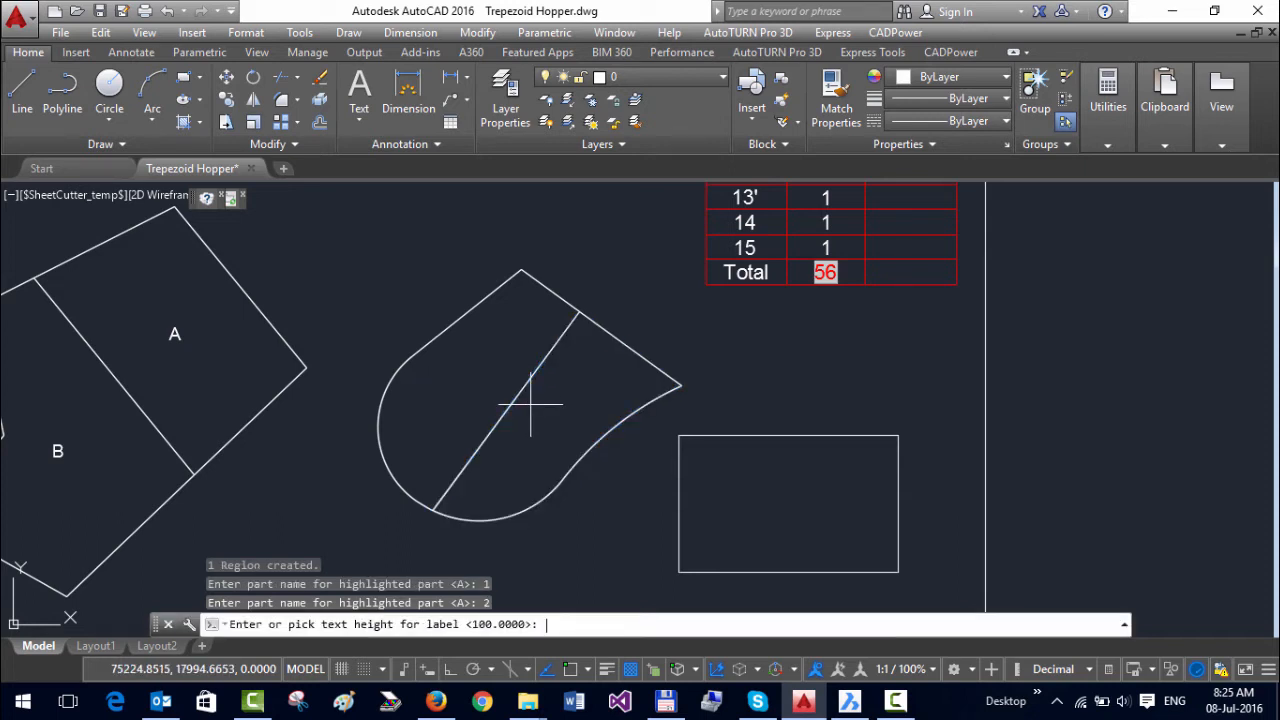
key(Return)
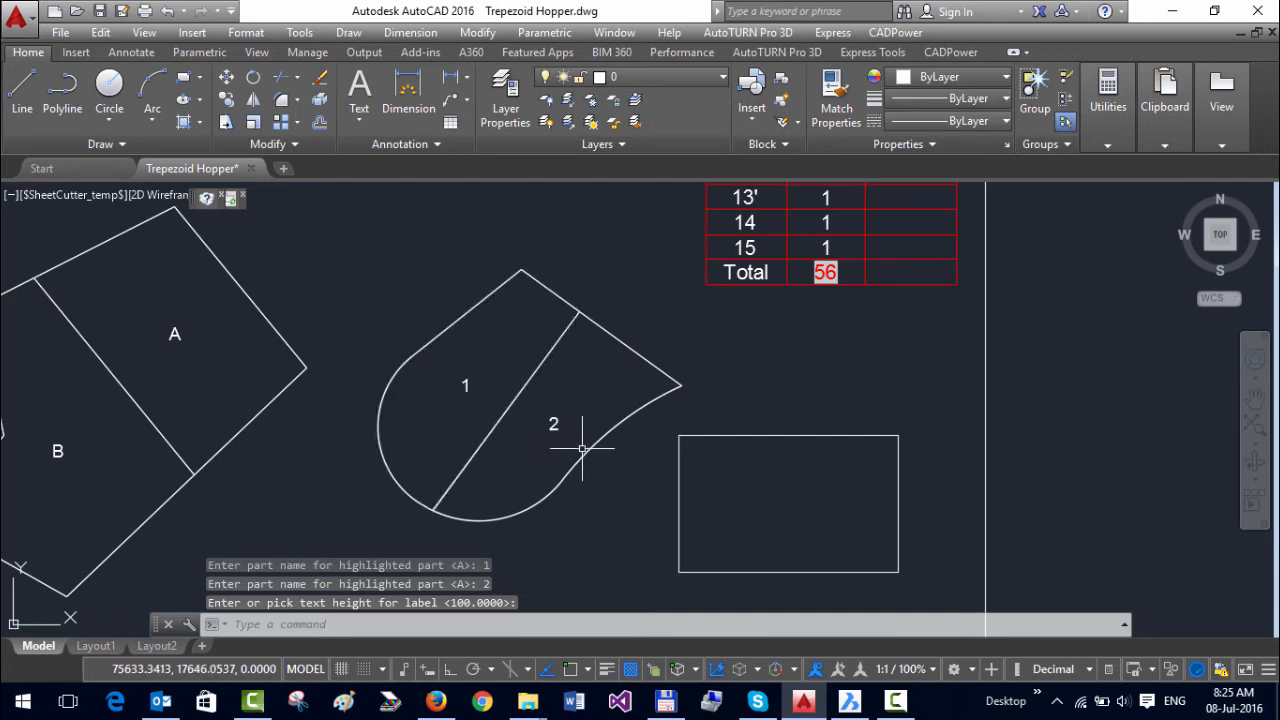
Step: Start the Rectangular Sheet Cutter with a gap distance of 5 on the rectangle beside the teardrop shape
key(Escape)
key(Escape)
key(Escape)
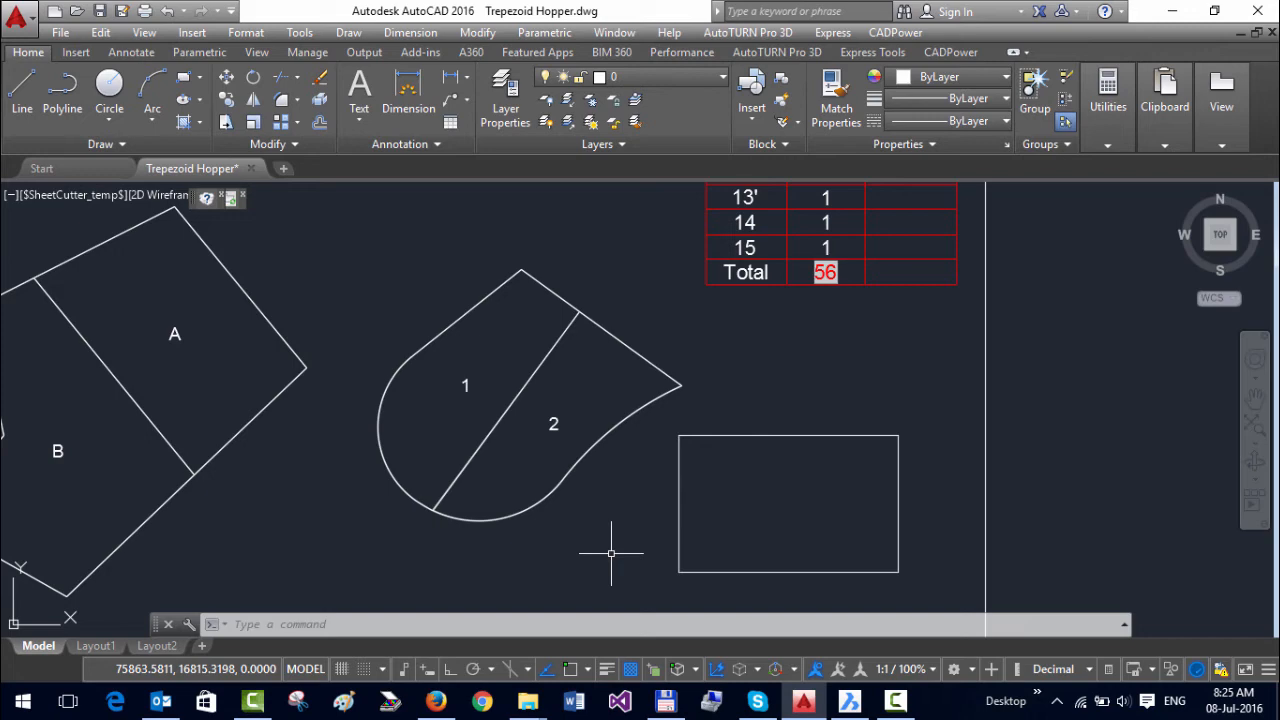
click(905, 34)
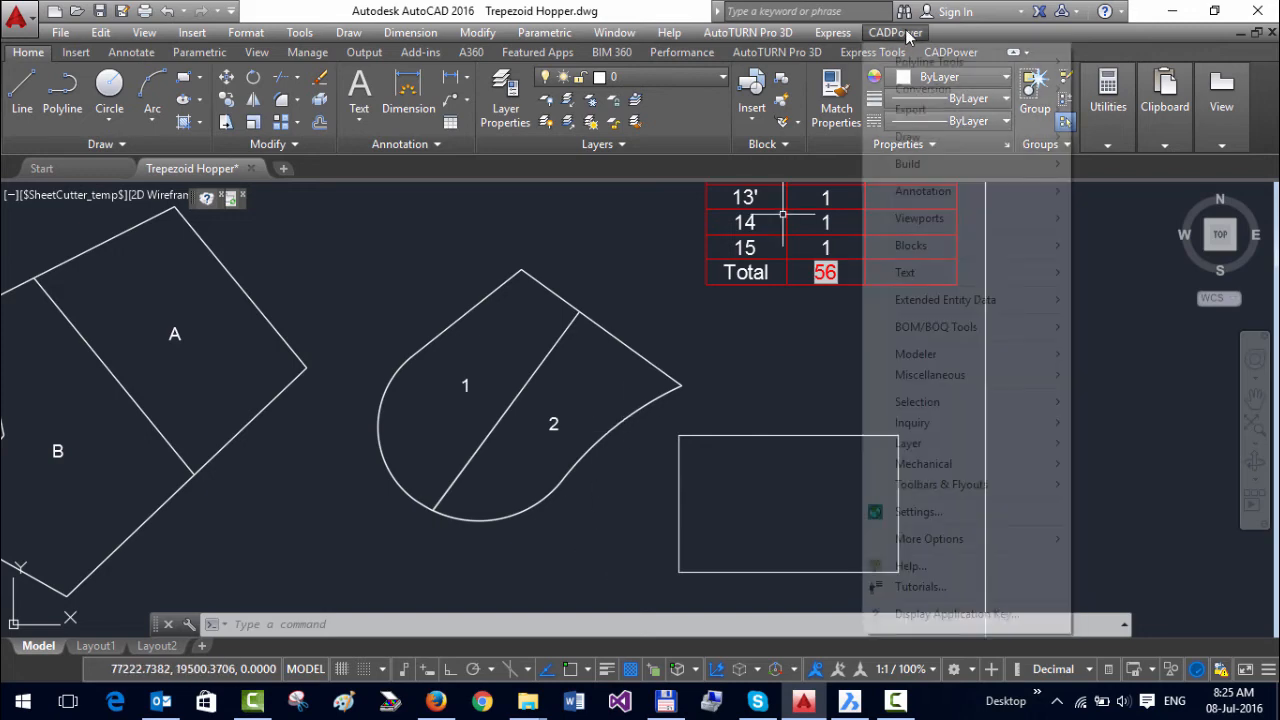
mouse_move(920, 330)
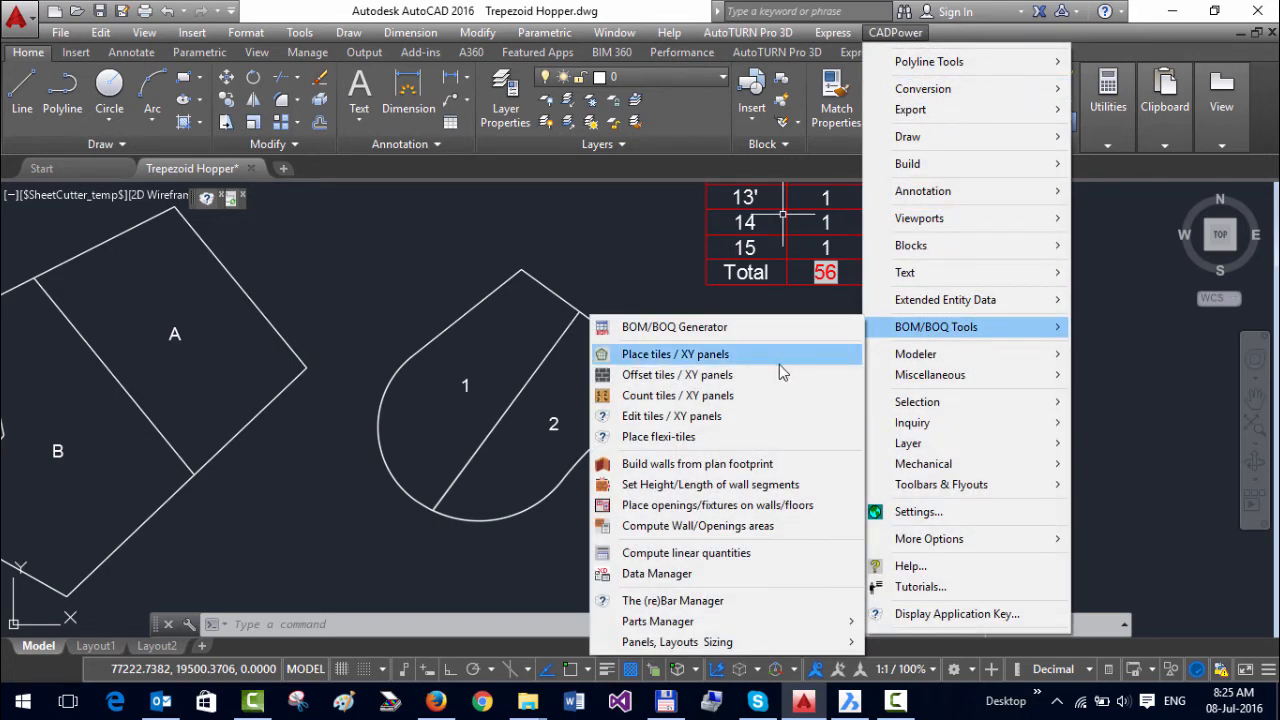
mouse_move(684, 645)
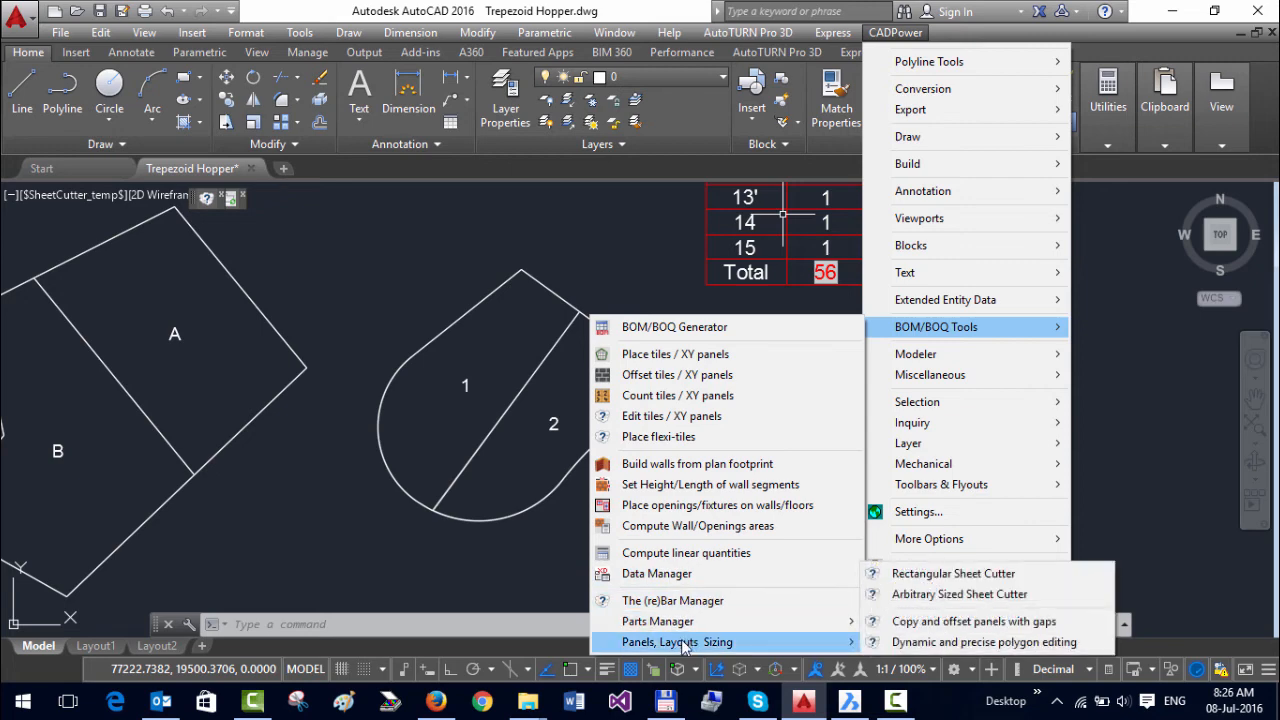
click(927, 575)
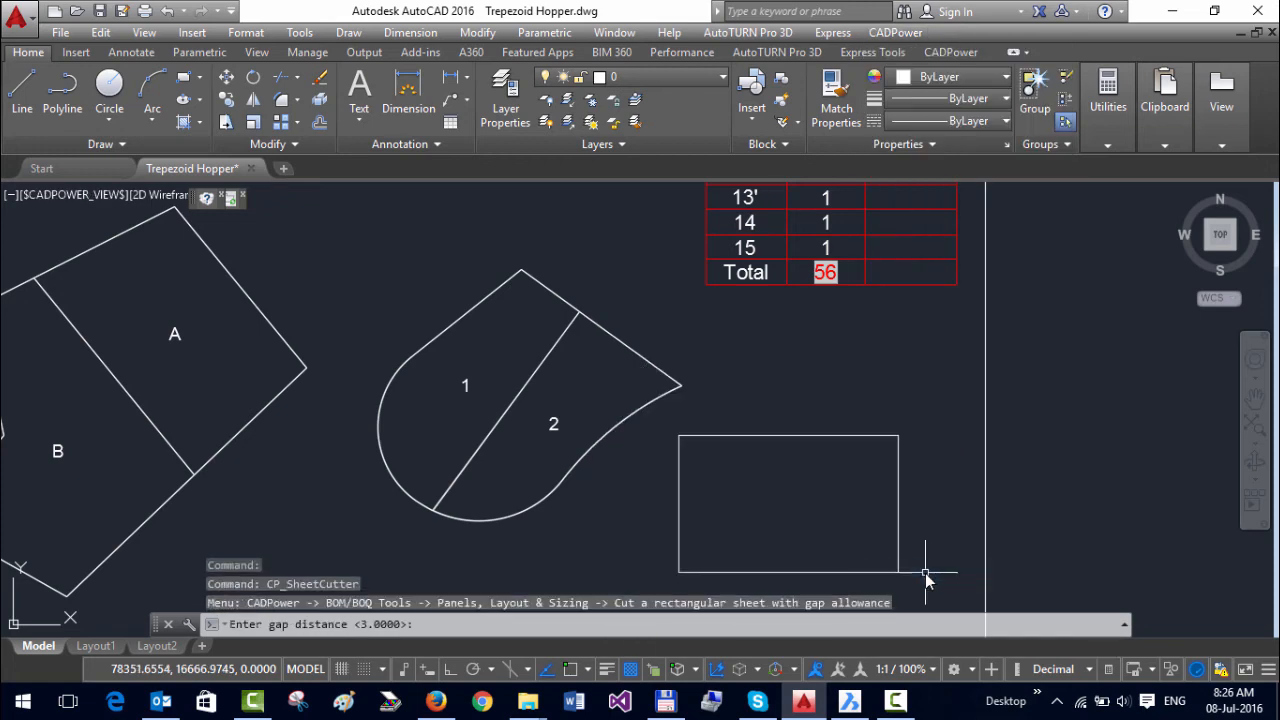
text(5)
key(Return)
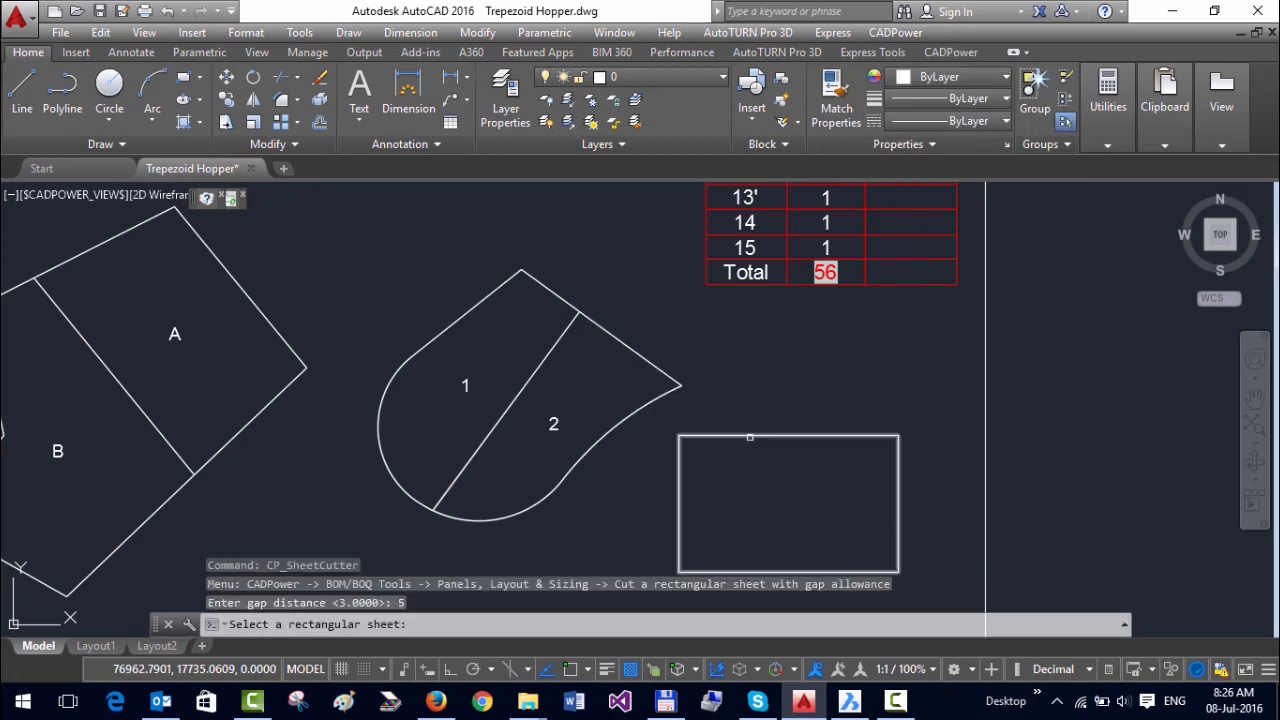
click(751, 436)
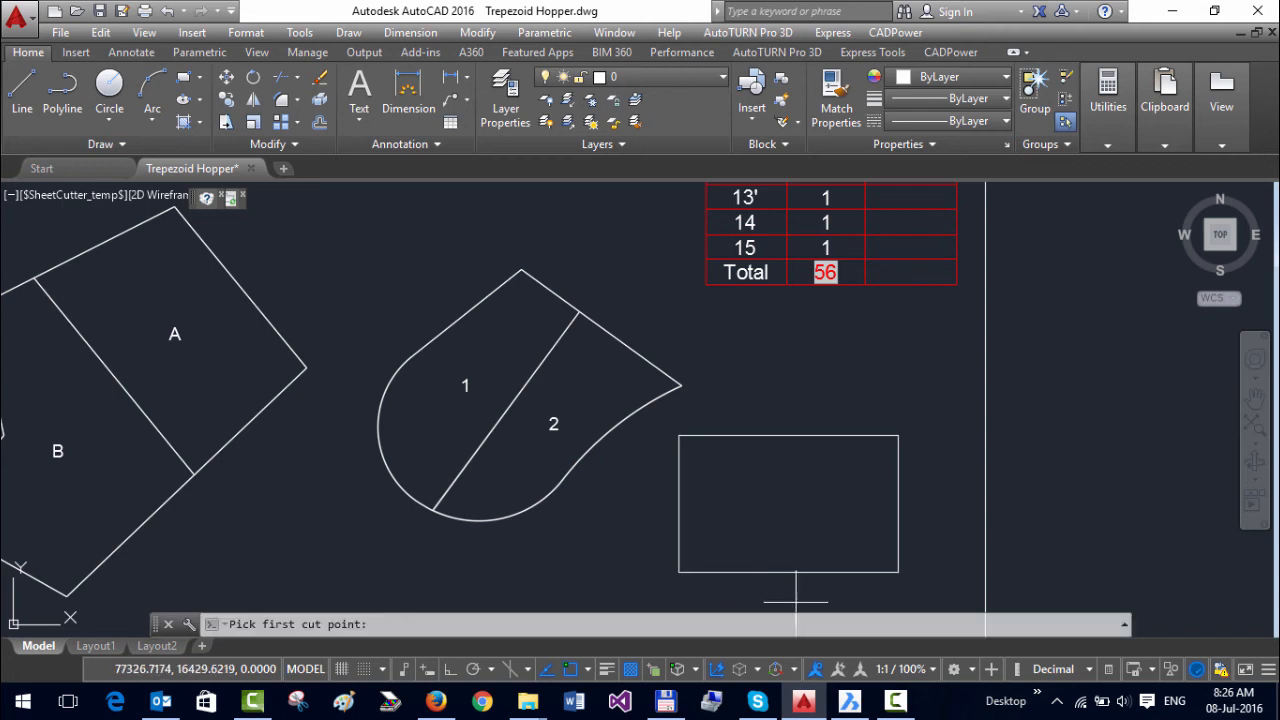
Step: Make a symmetric cut through the rectangle, starting 700 along its bottom edge from the lower-left corner
click(764, 572)
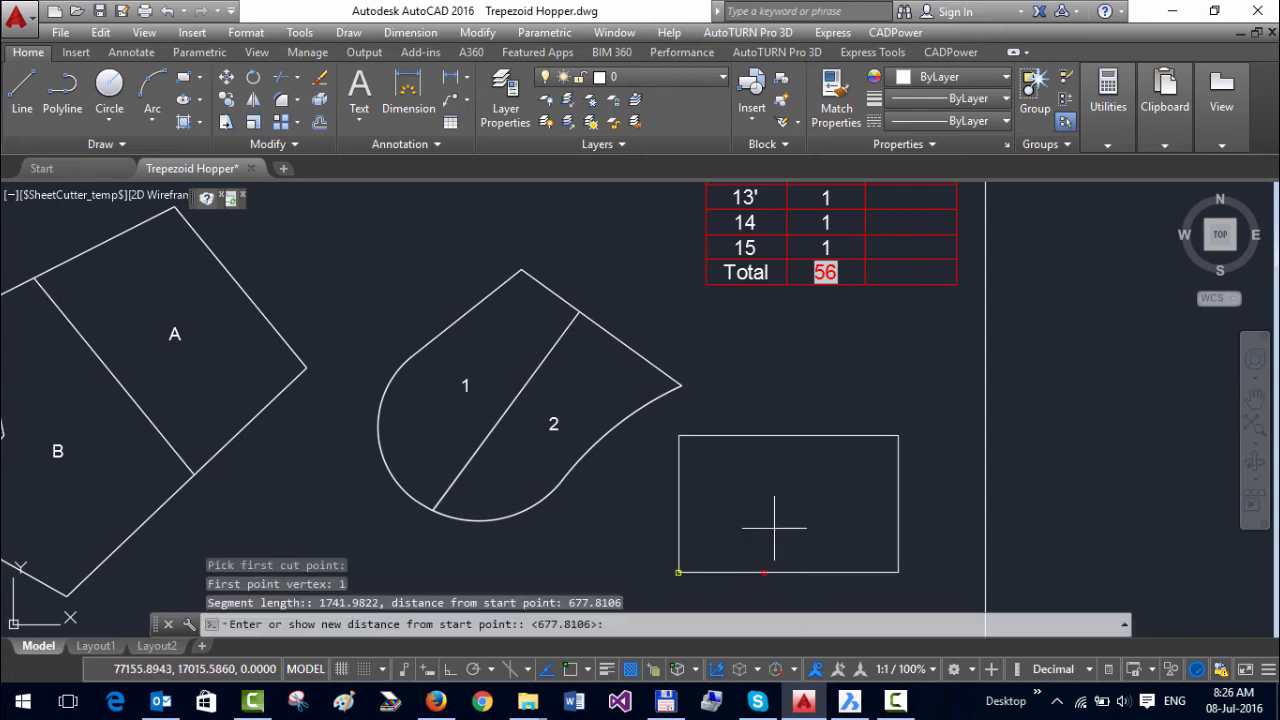
text(7)
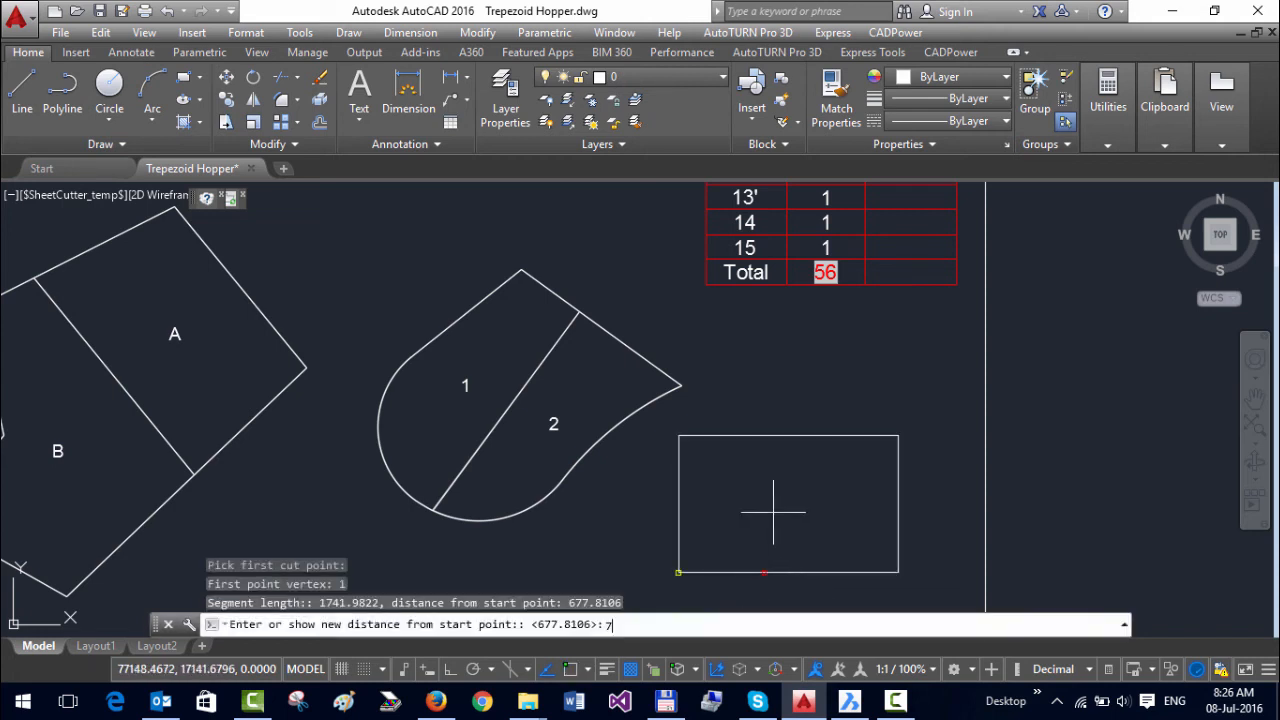
text(00)
key(Return)
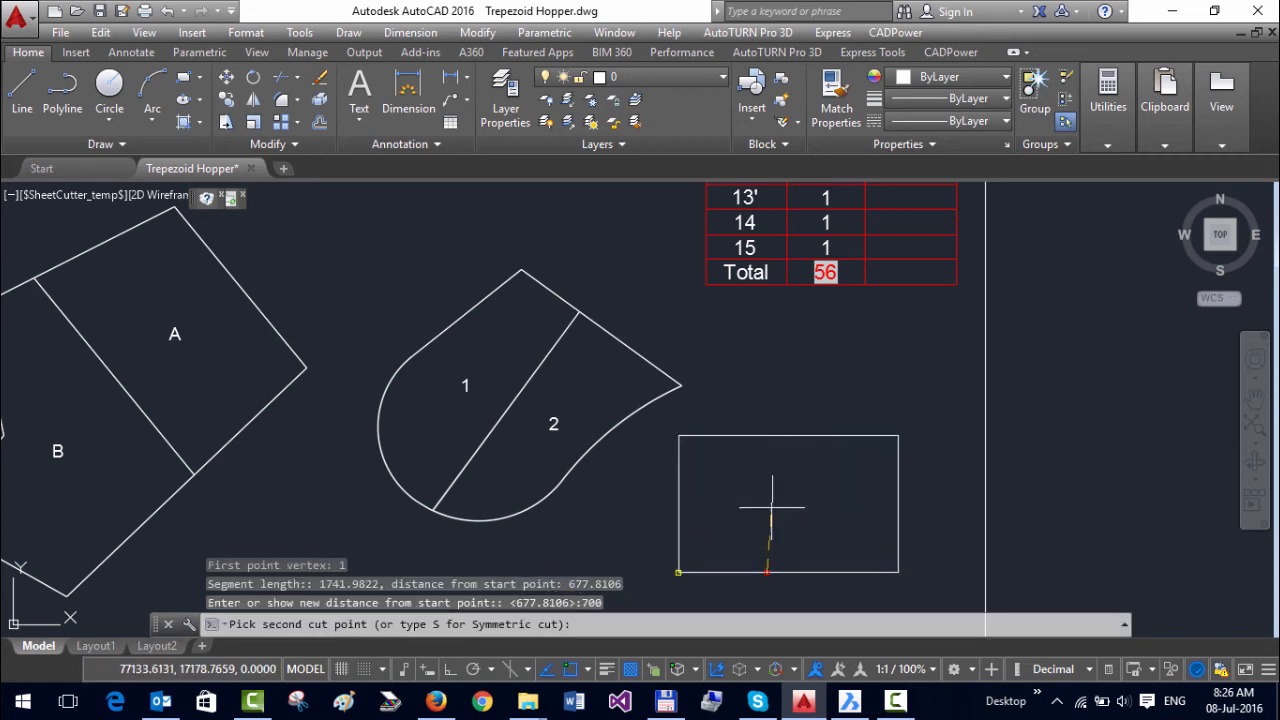
text(s)
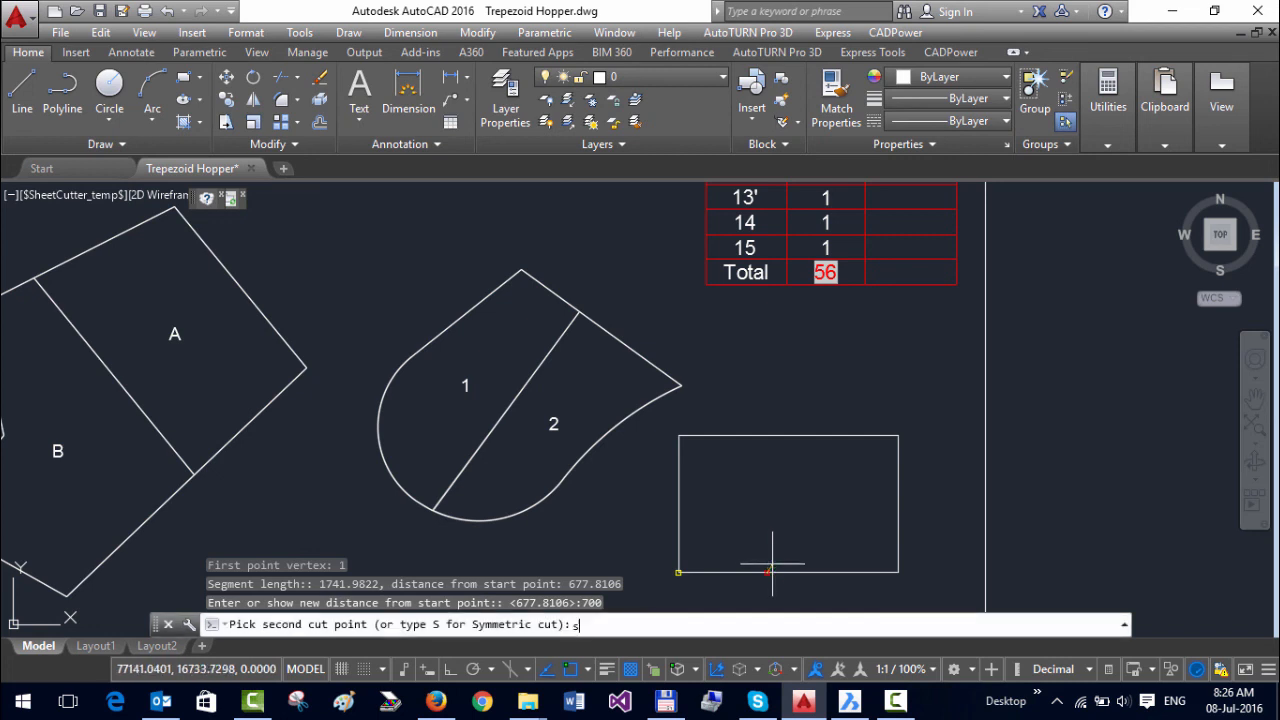
key(Return)
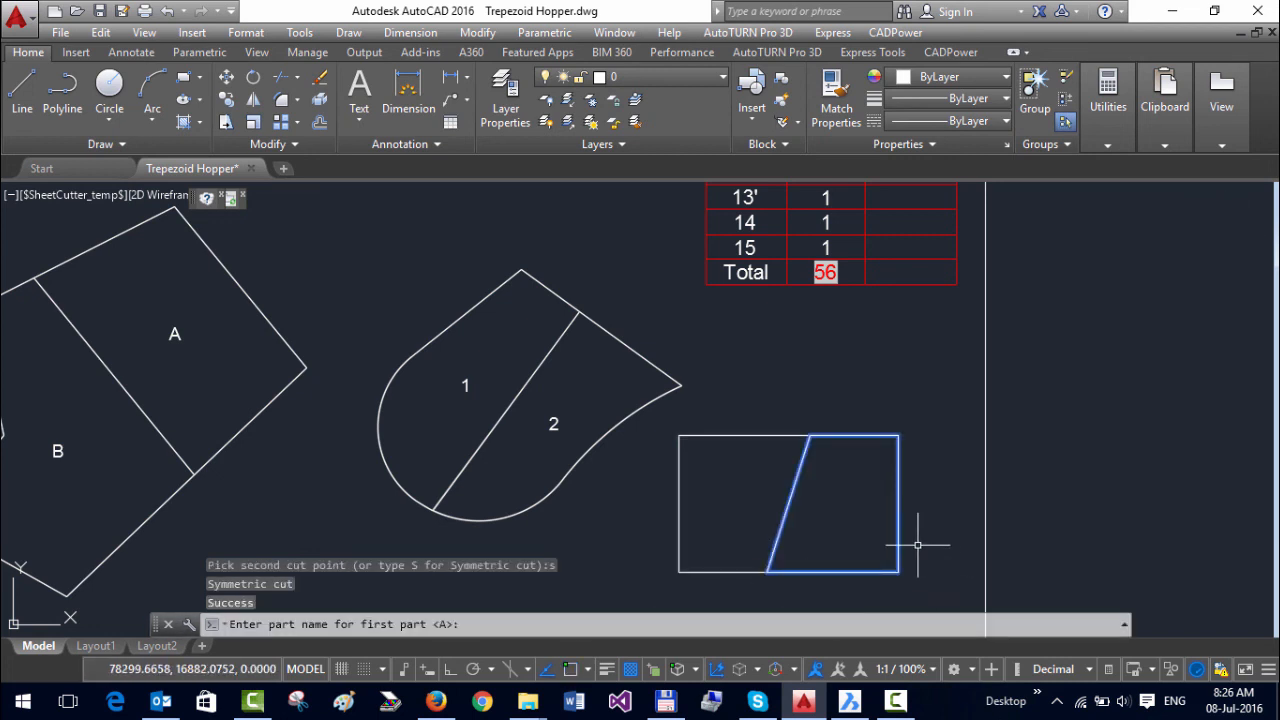
Step: Name the rectangle's right part R1 and its left part R2, with a label text height of 100
text(R1)
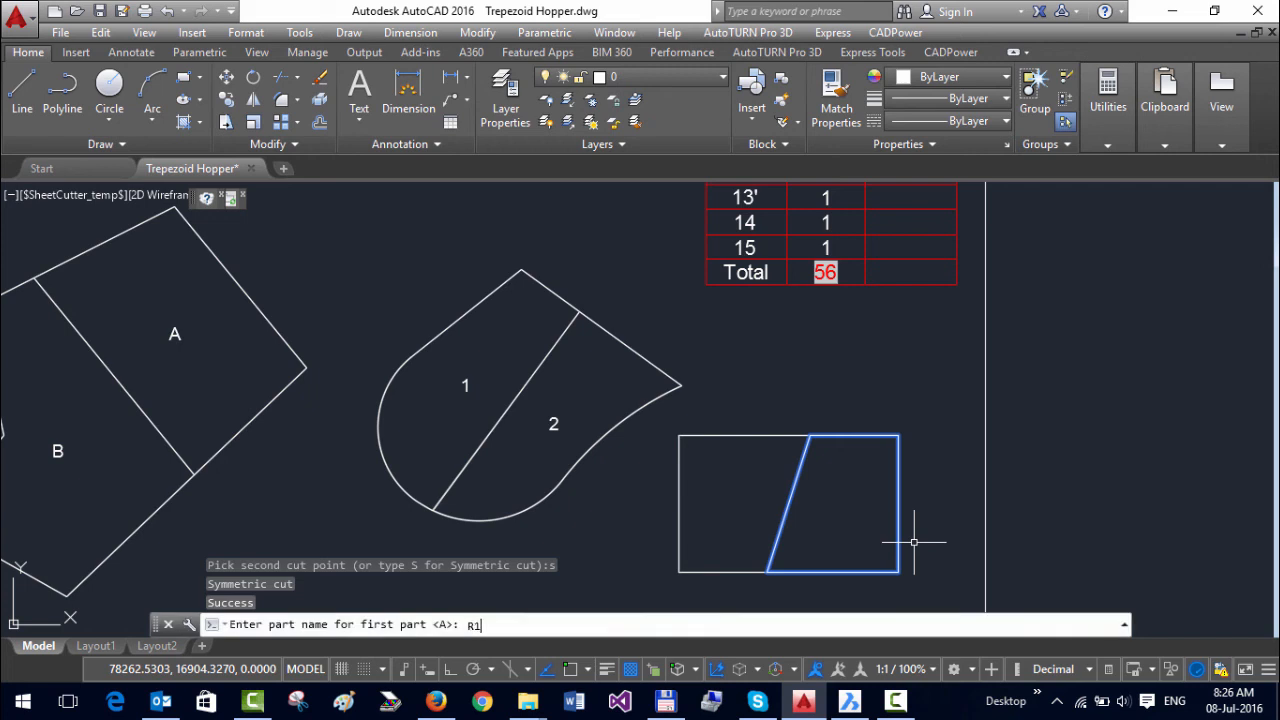
key(Return)
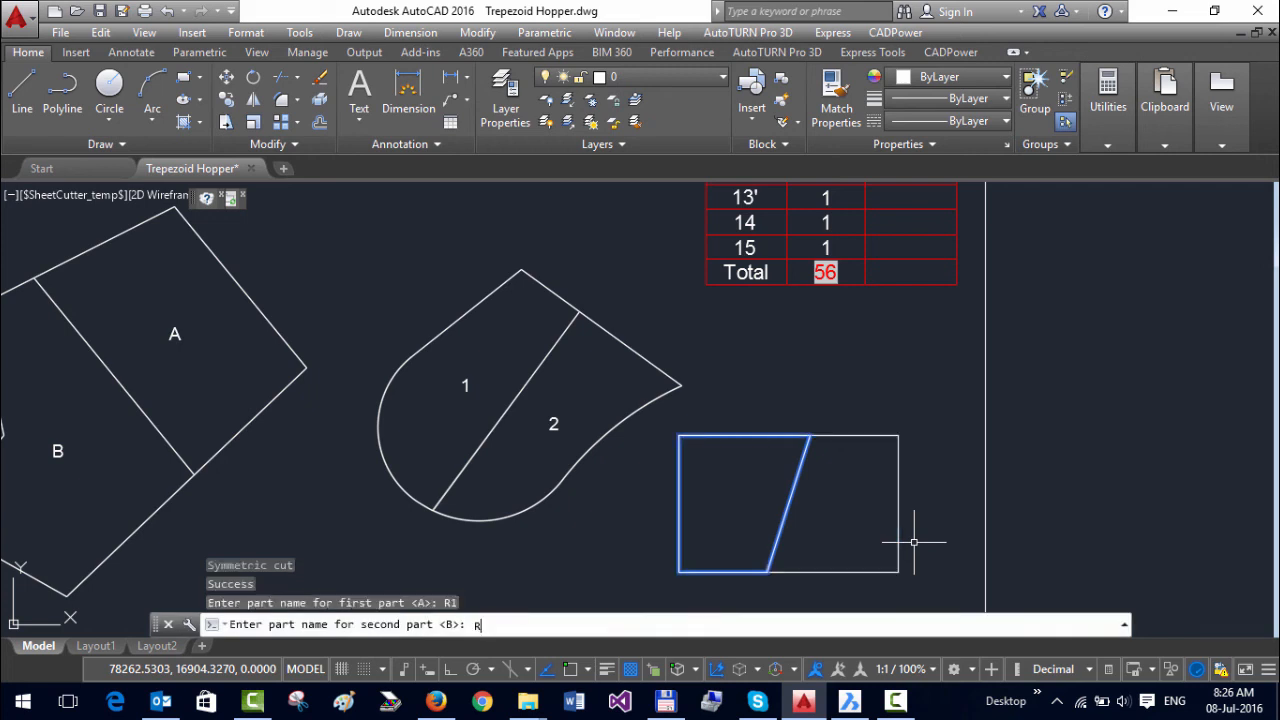
key(Return)
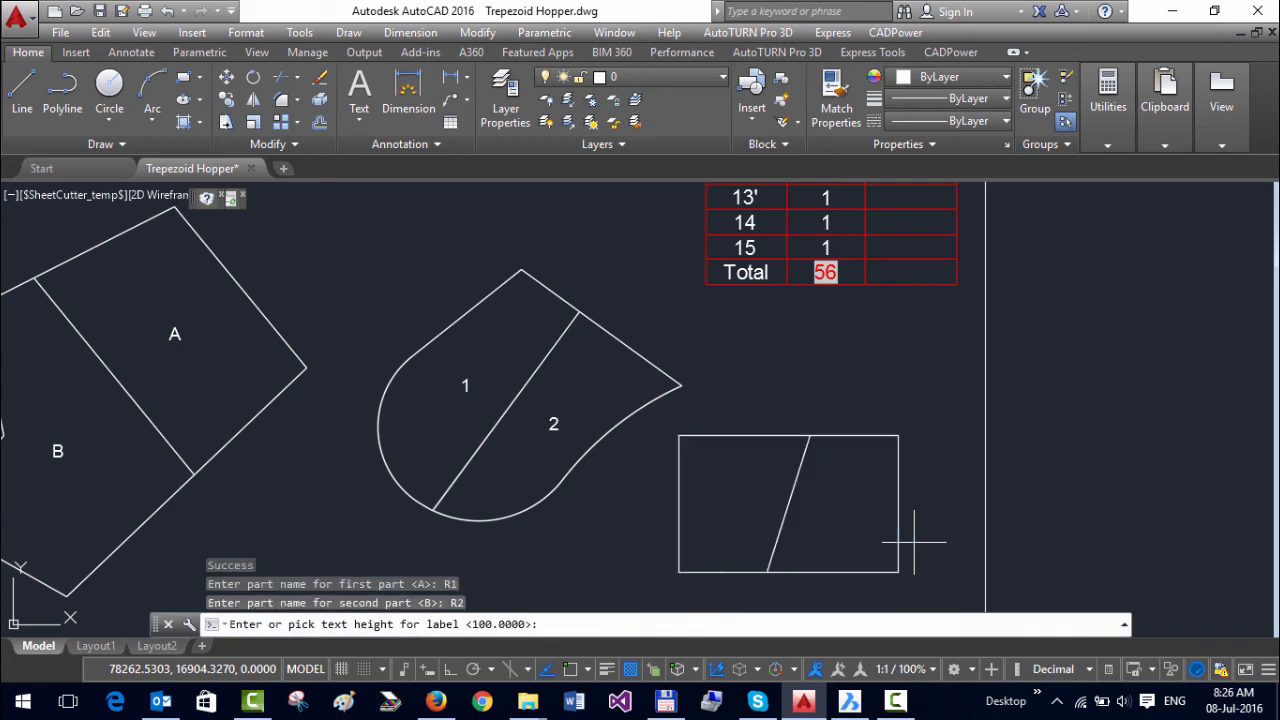
key(Return)
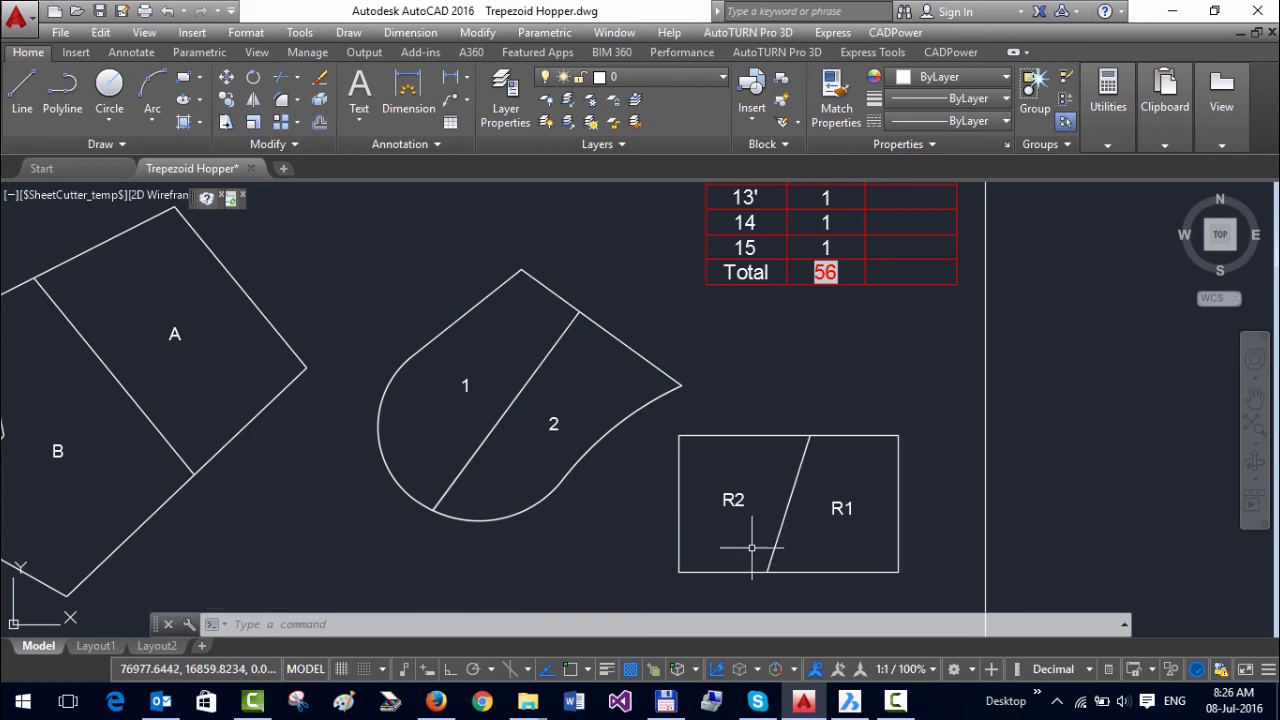
scroll(752, 581, up, 4)
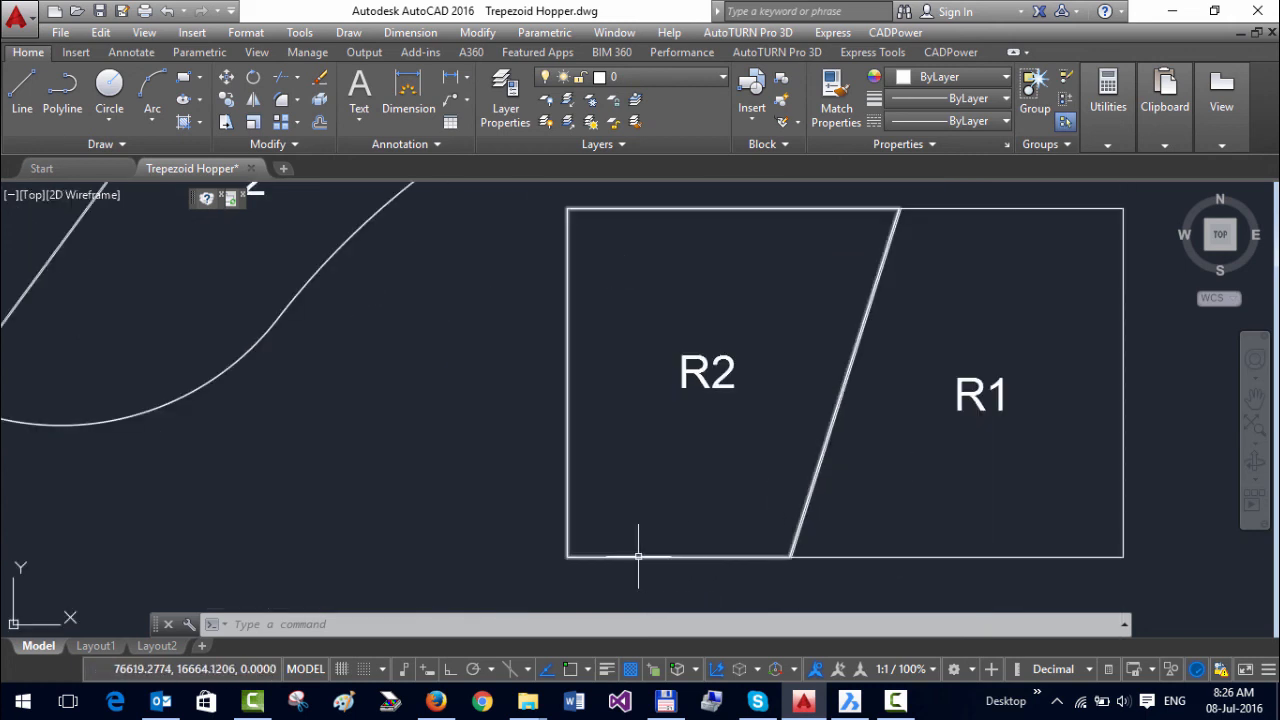
scroll(686, 500, down, 5)
scroll(686, 485, up, 3)
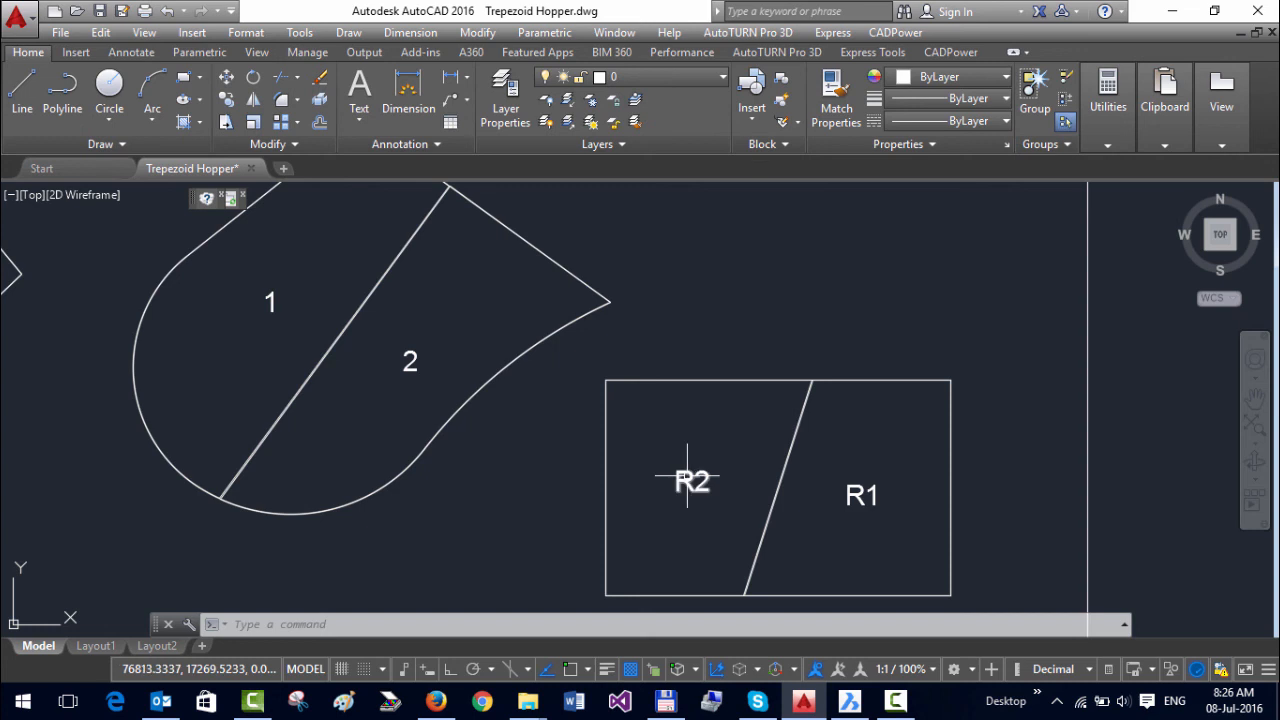
scroll(682, 487, down, 2)
mouse_move(681, 420)
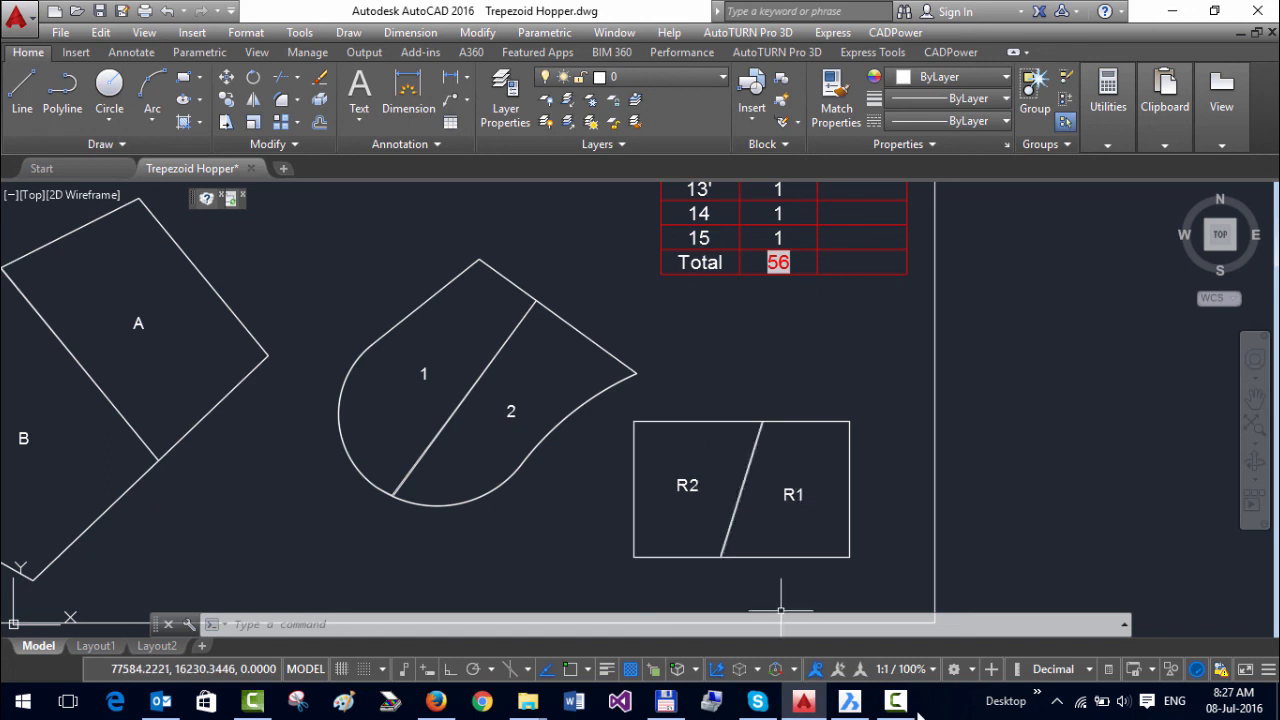
mouse_move(897, 706)
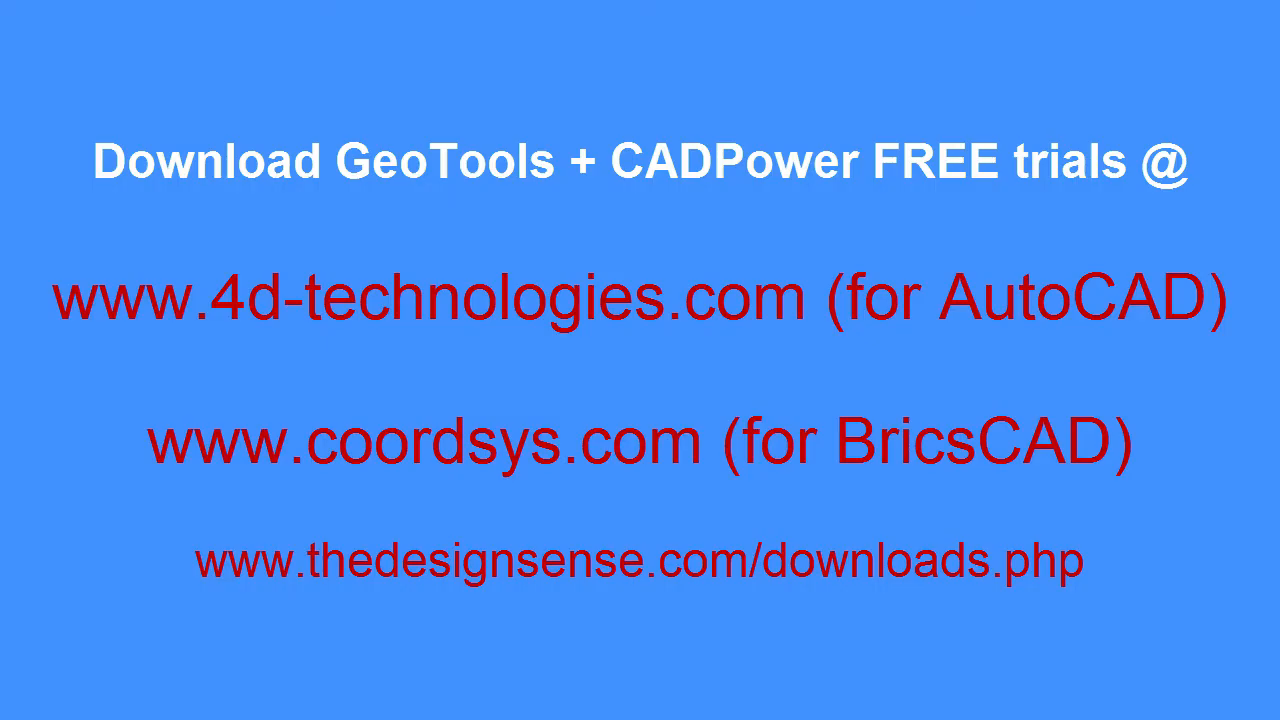